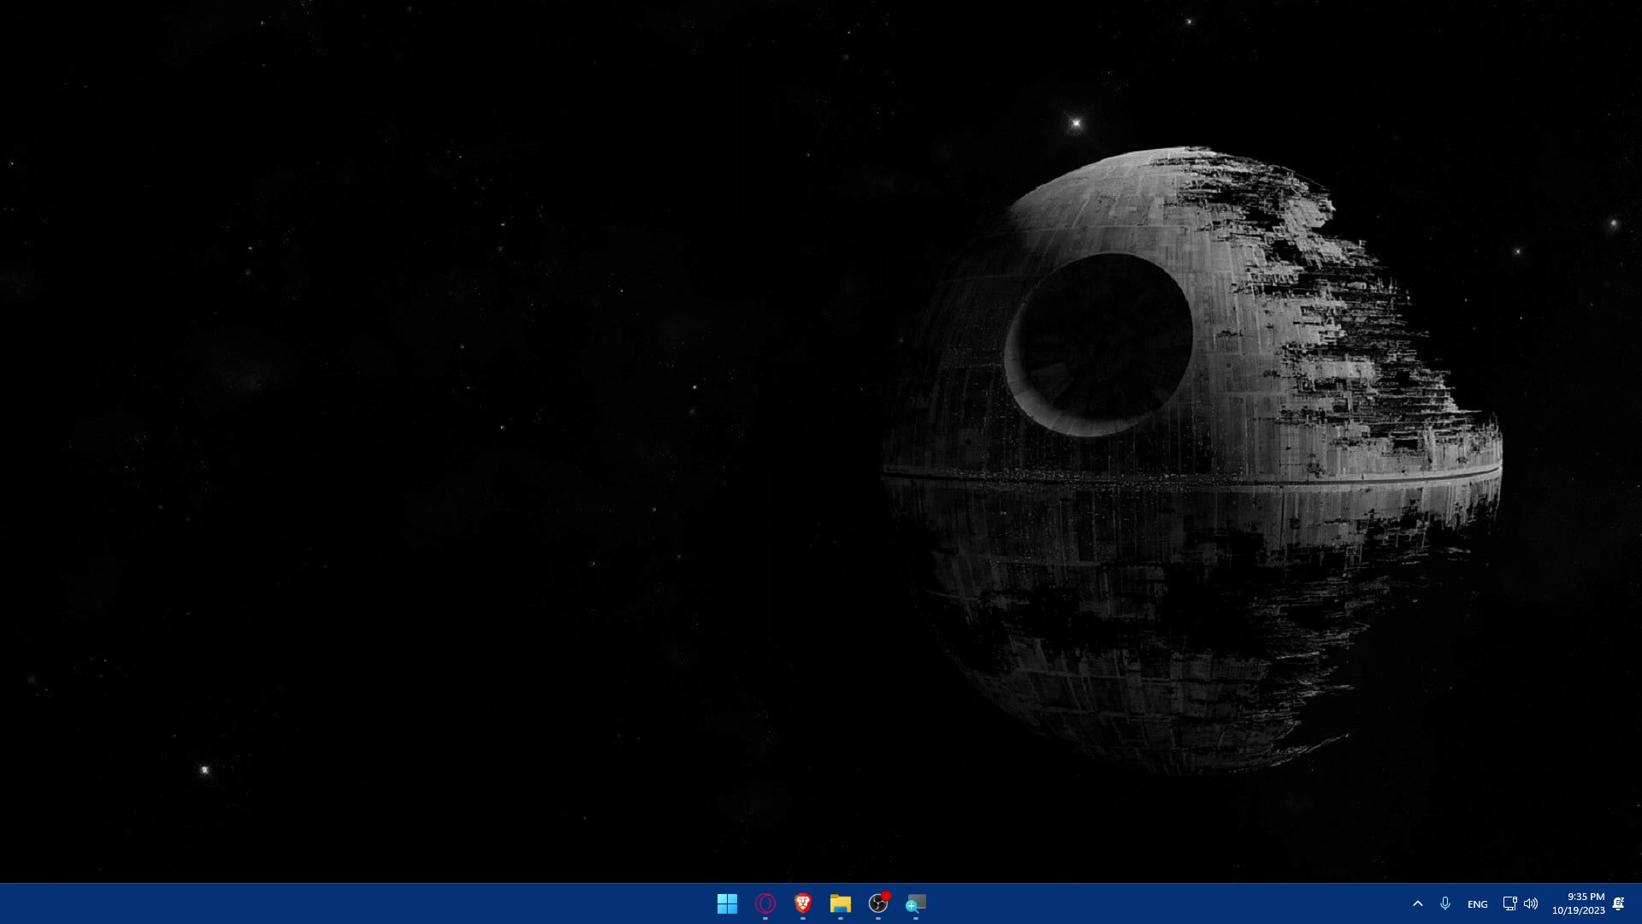
- Load bluehost.com in the Brave browser
click(800, 904)
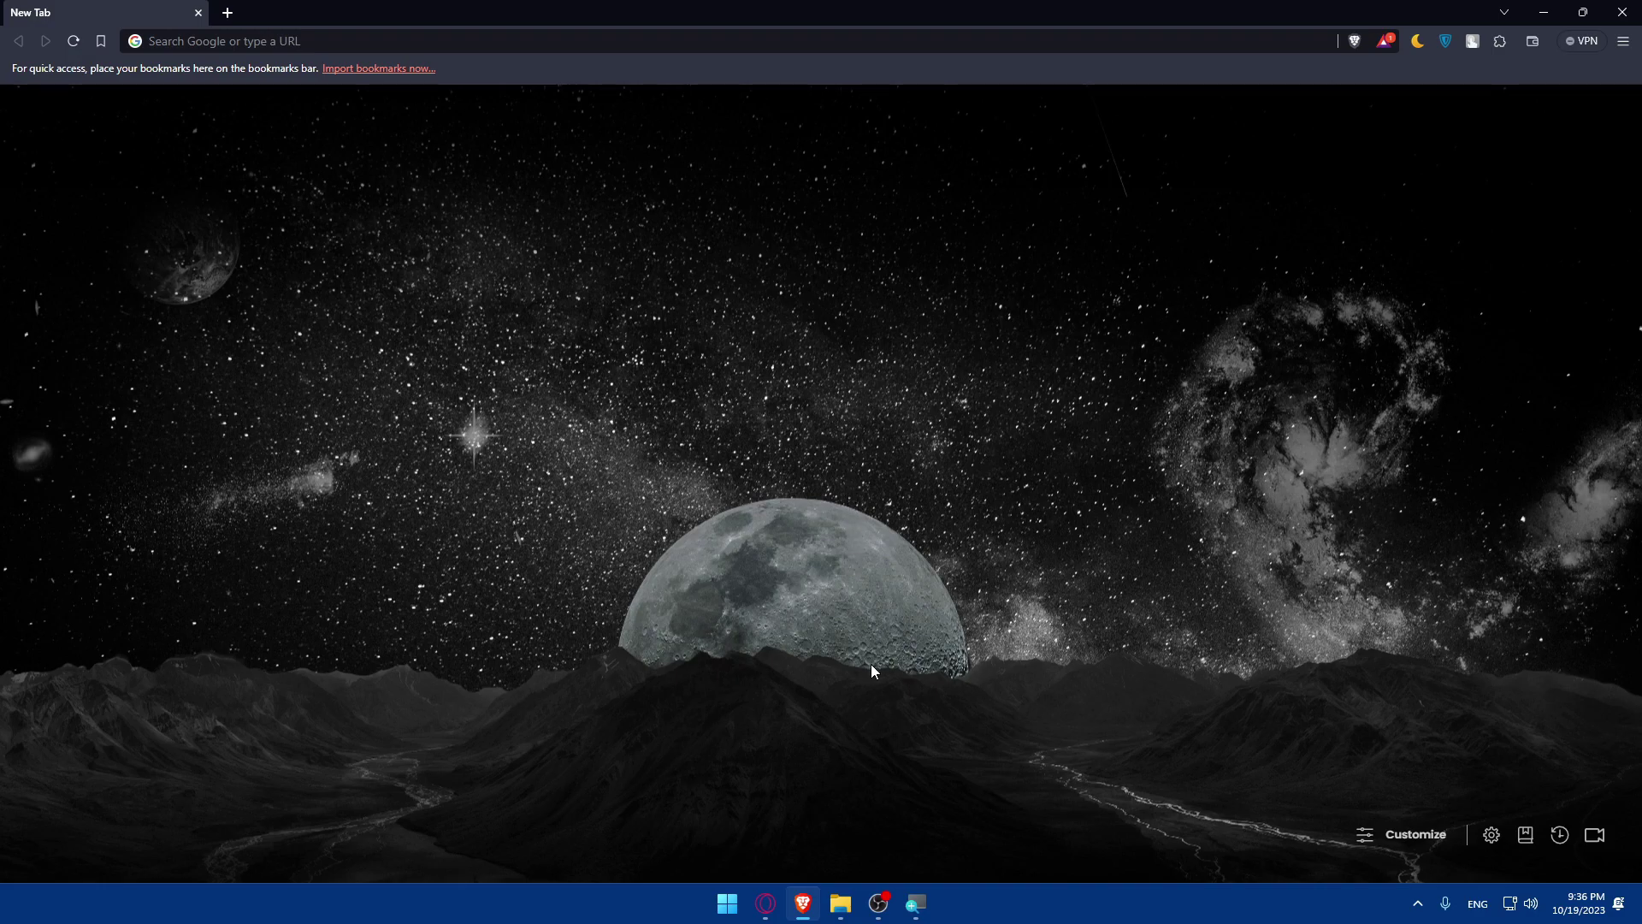
click(346, 40)
text(blue)
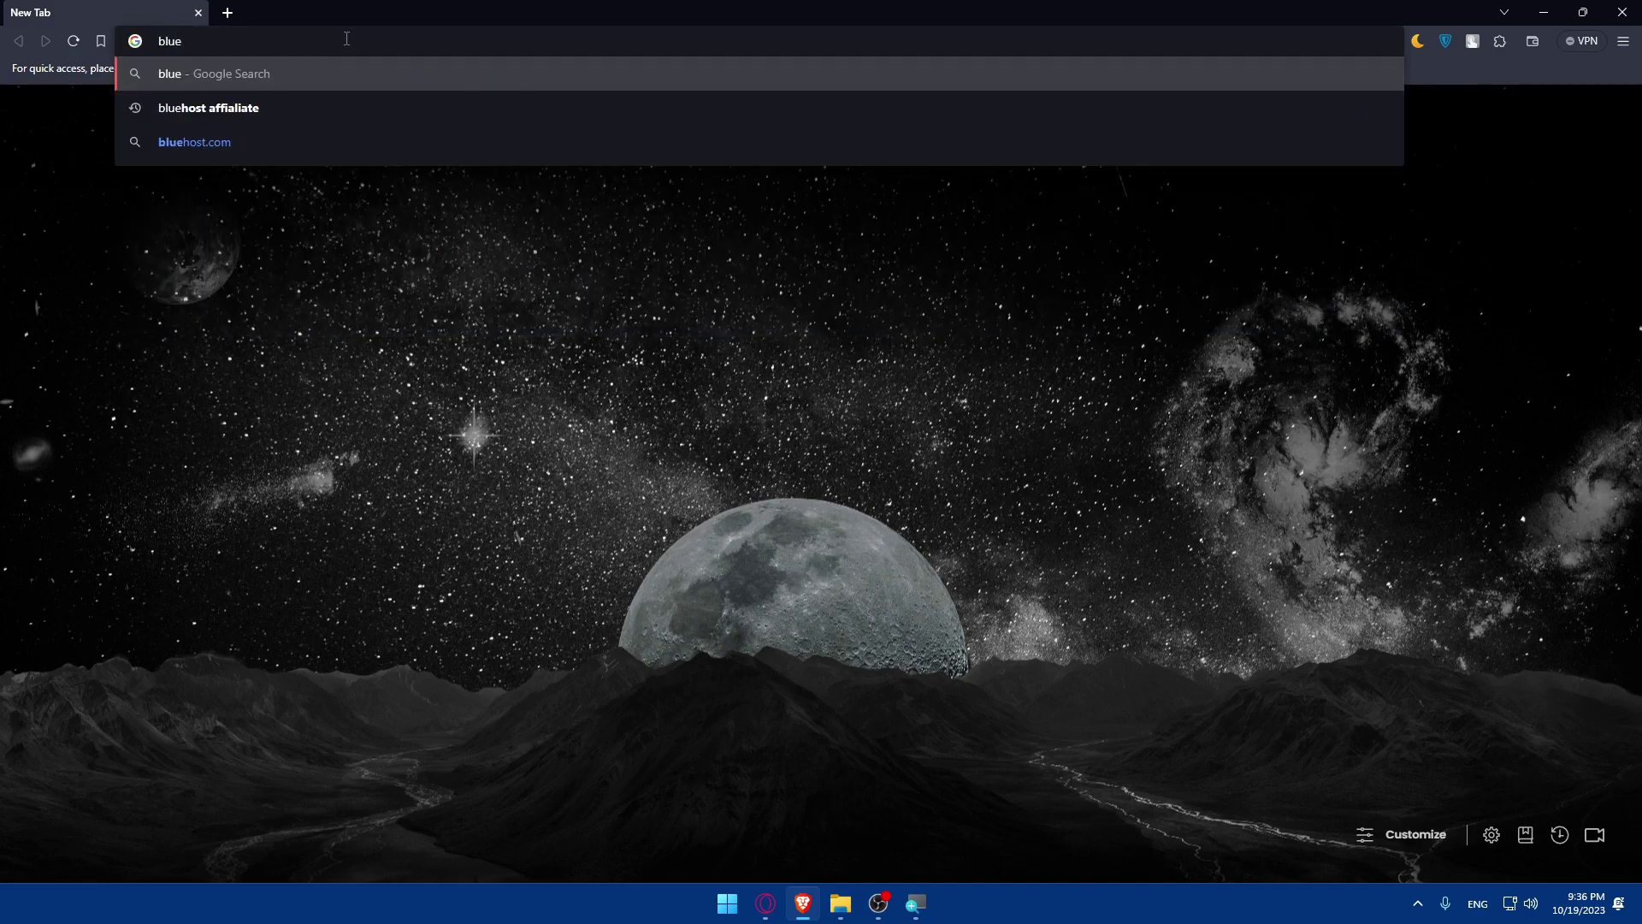
text(host.com)
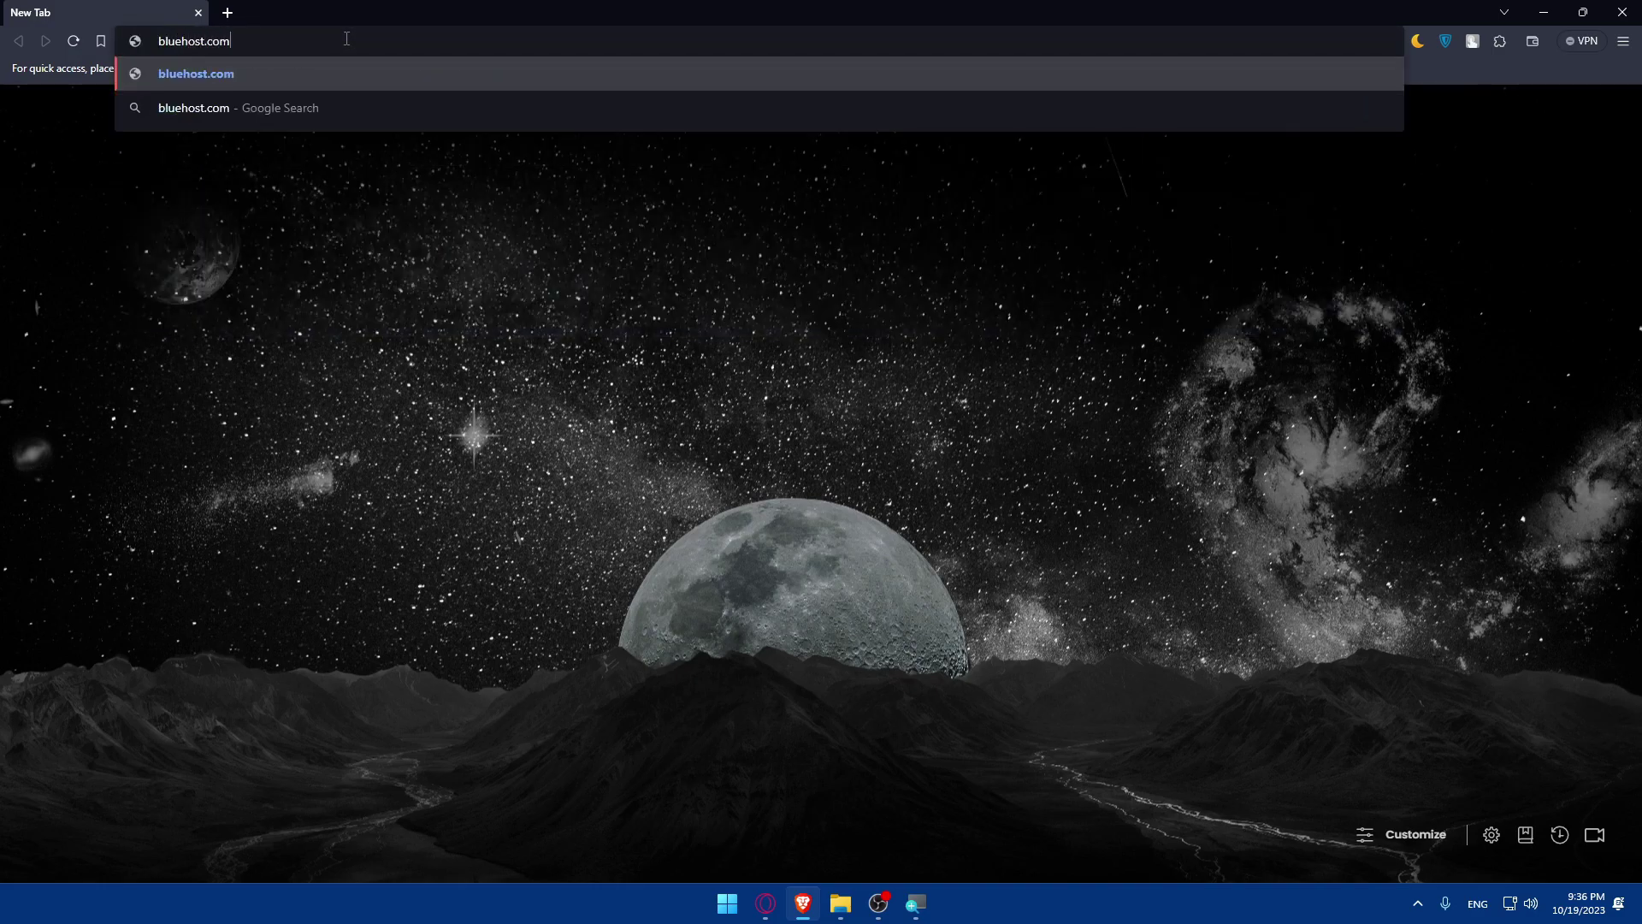
key(Return)
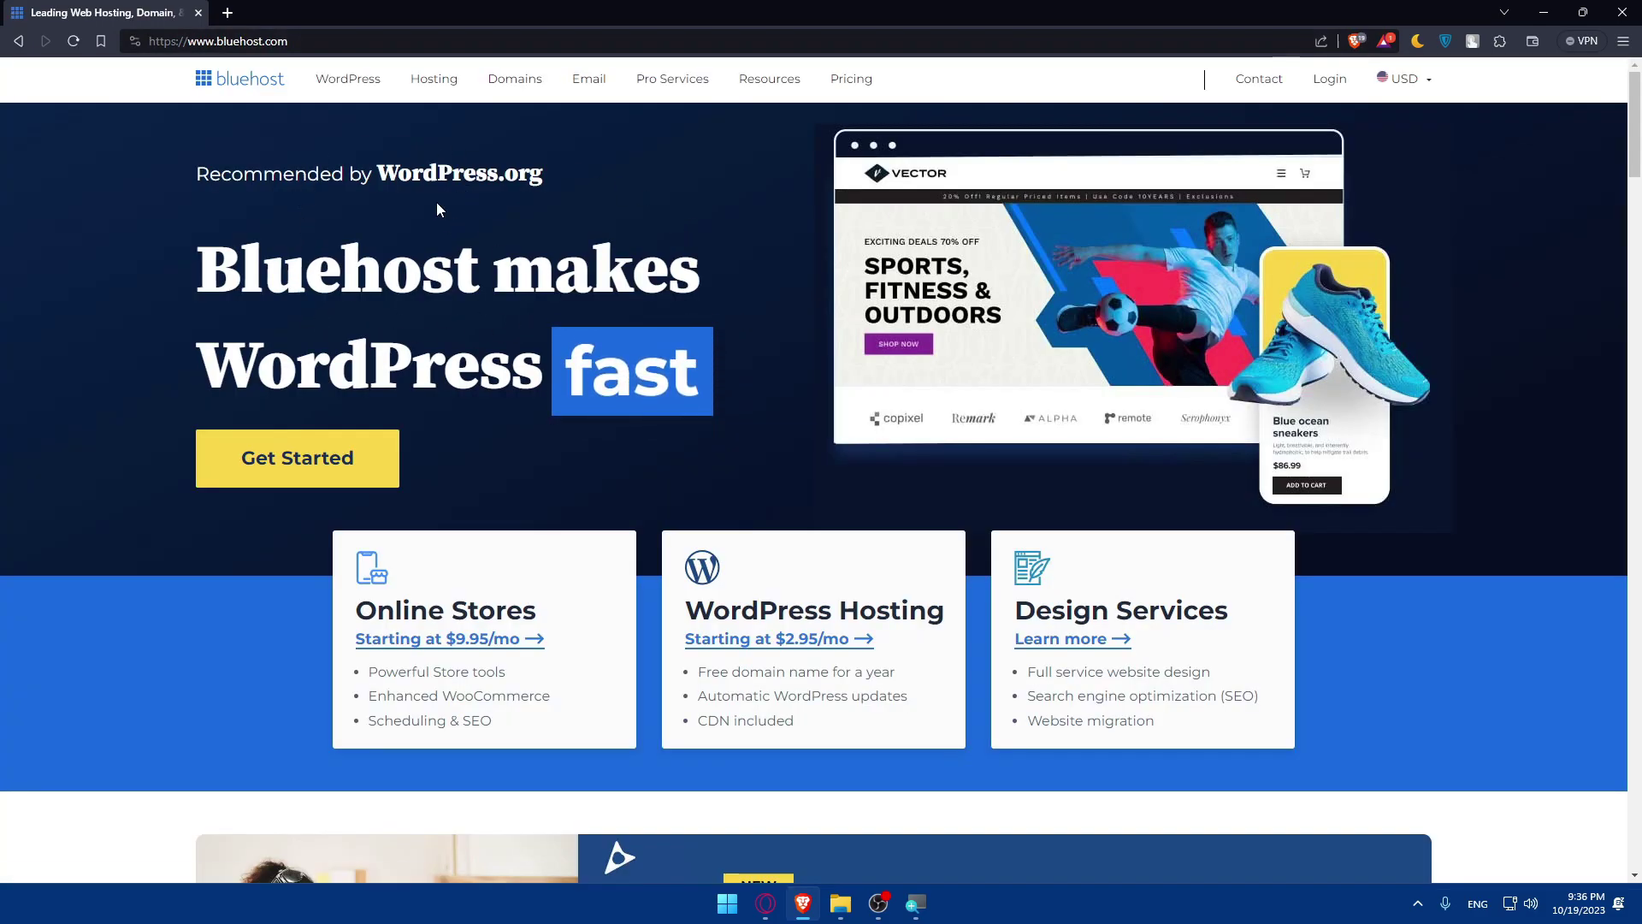
- Browse the Bluehost homepage and show plan prices for the 36-month term
scroll(449, 192, down, 3)
scroll(466, 241, up, 2)
scroll(466, 241, up, 2)
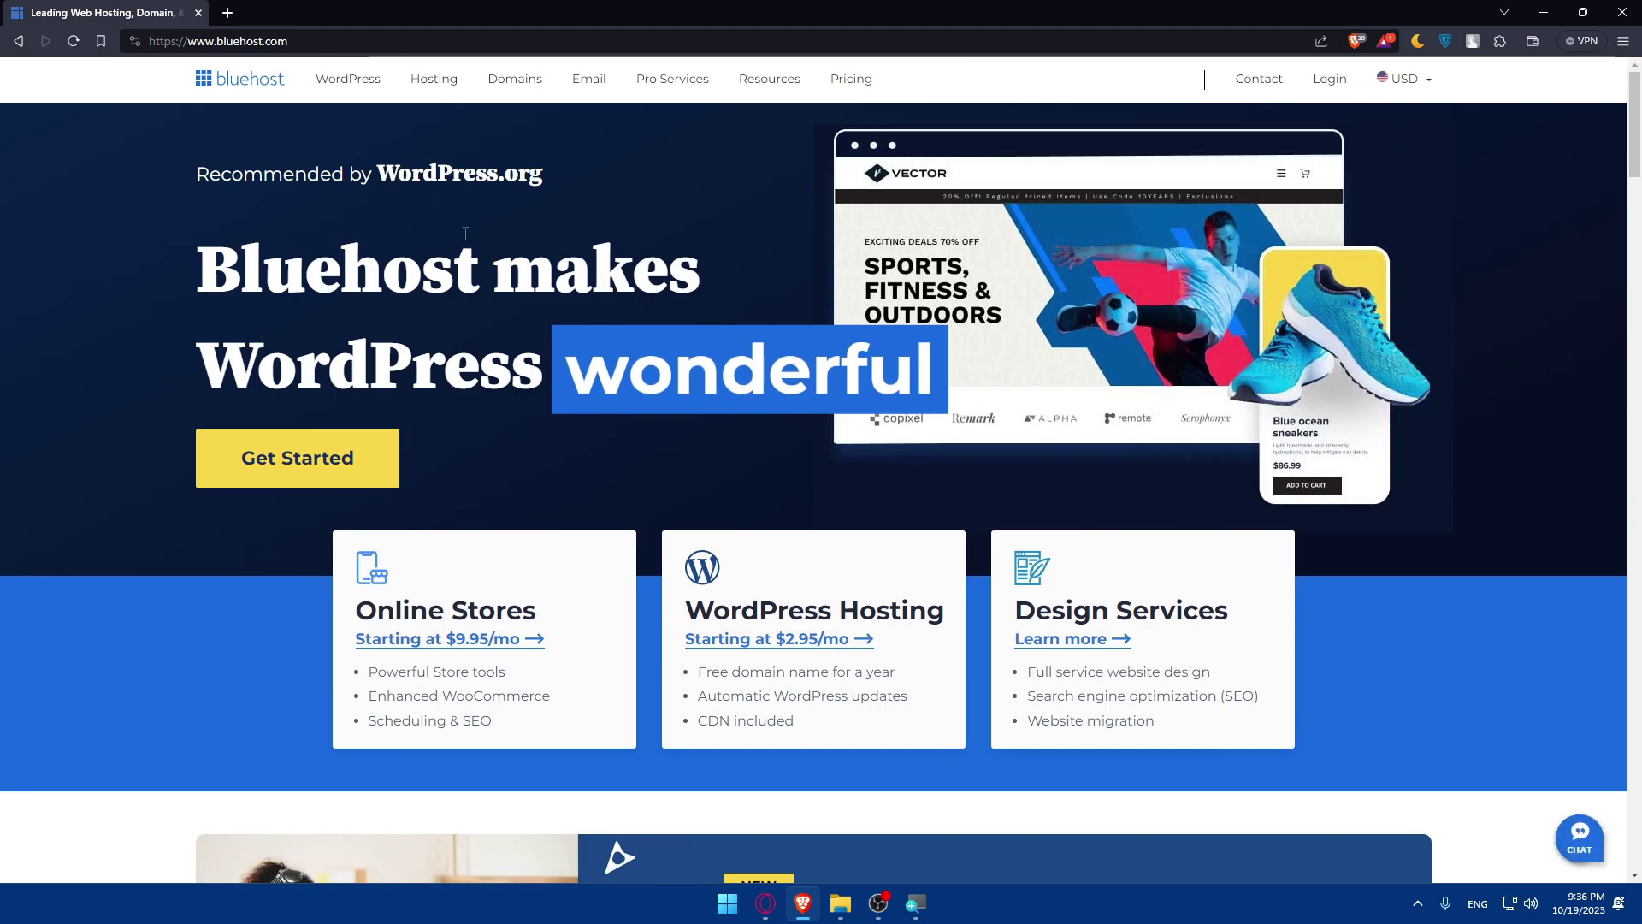
scroll(465, 233, down, 11)
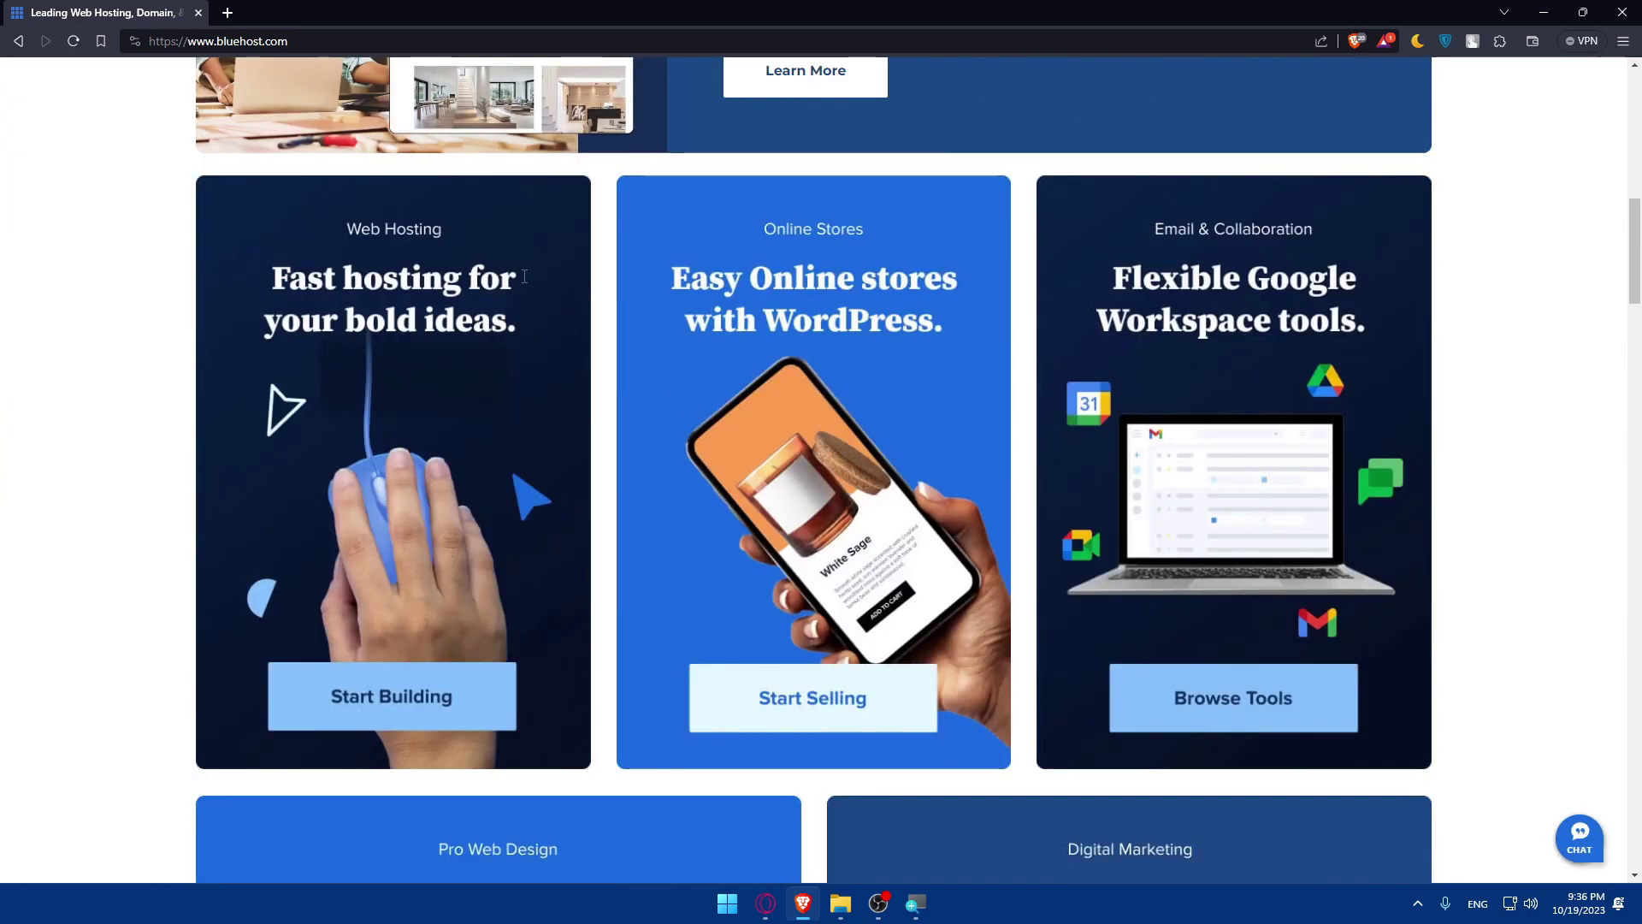
scroll(524, 277, down, 16)
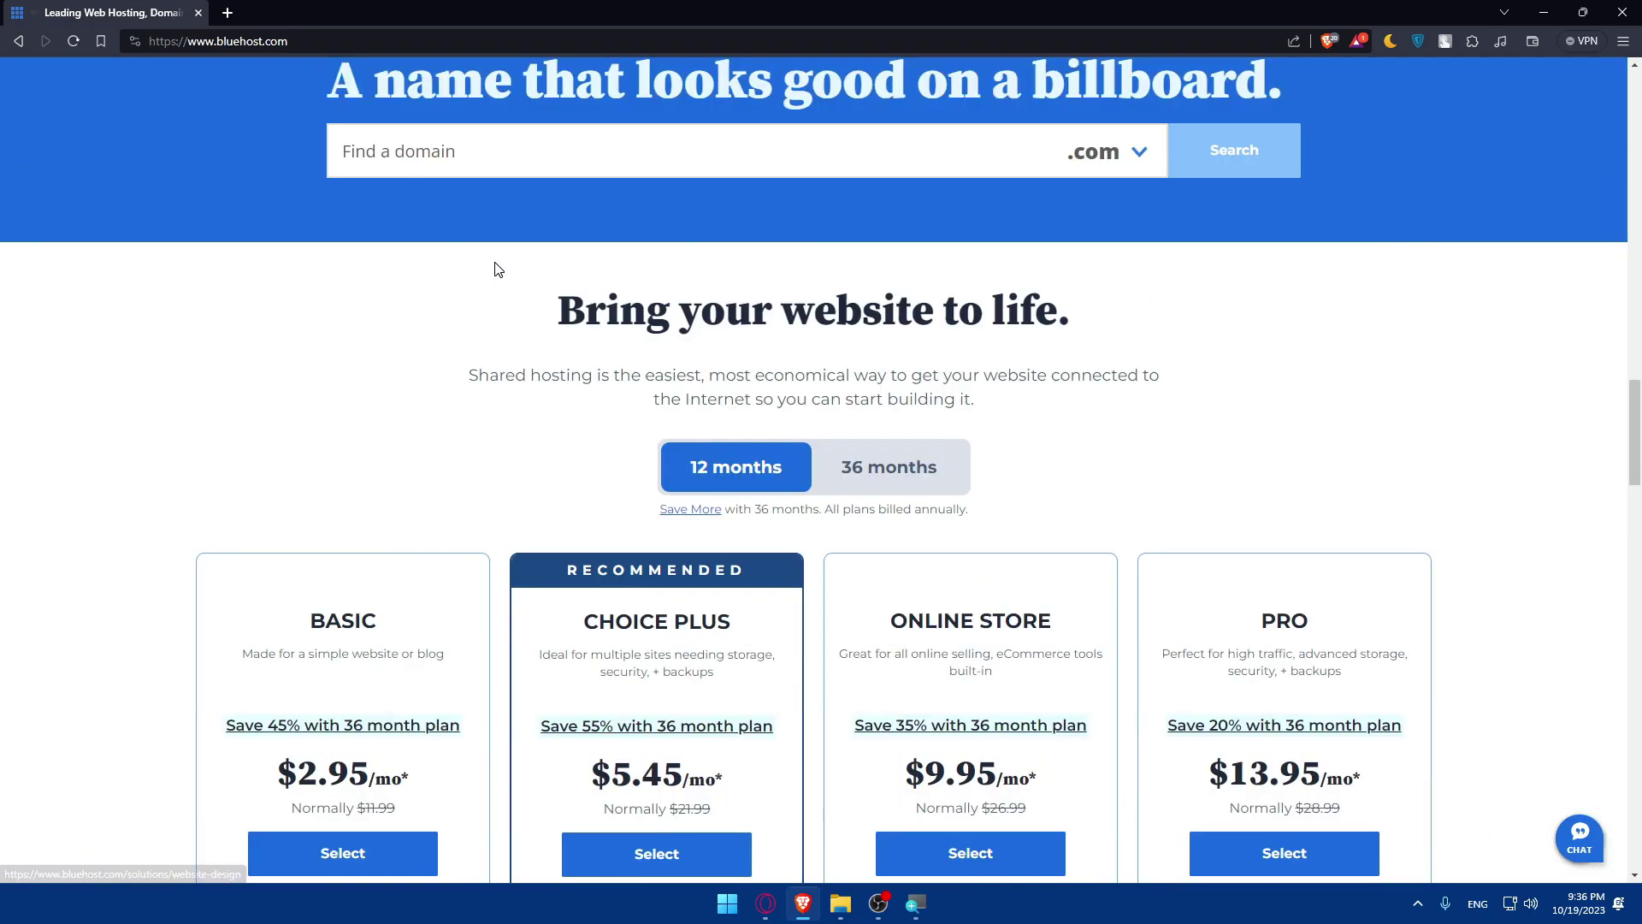
scroll(496, 270, down, 15)
scroll(556, 355, up, 7)
scroll(821, 470, up, 8)
scroll(821, 470, down, 5)
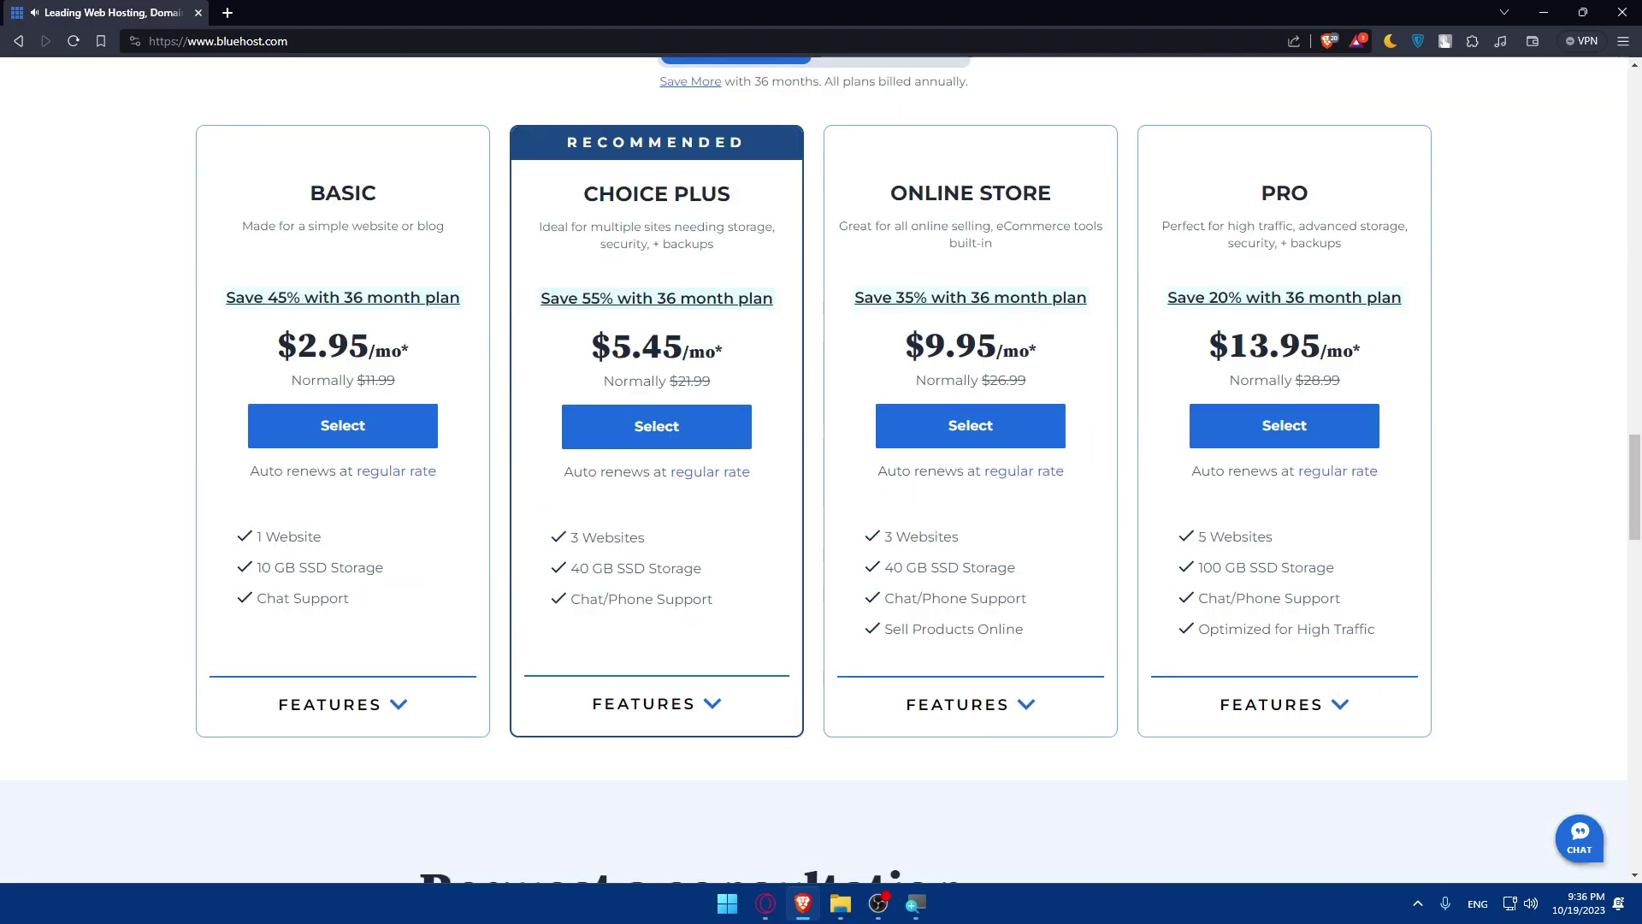
scroll(462, 368, up, 2)
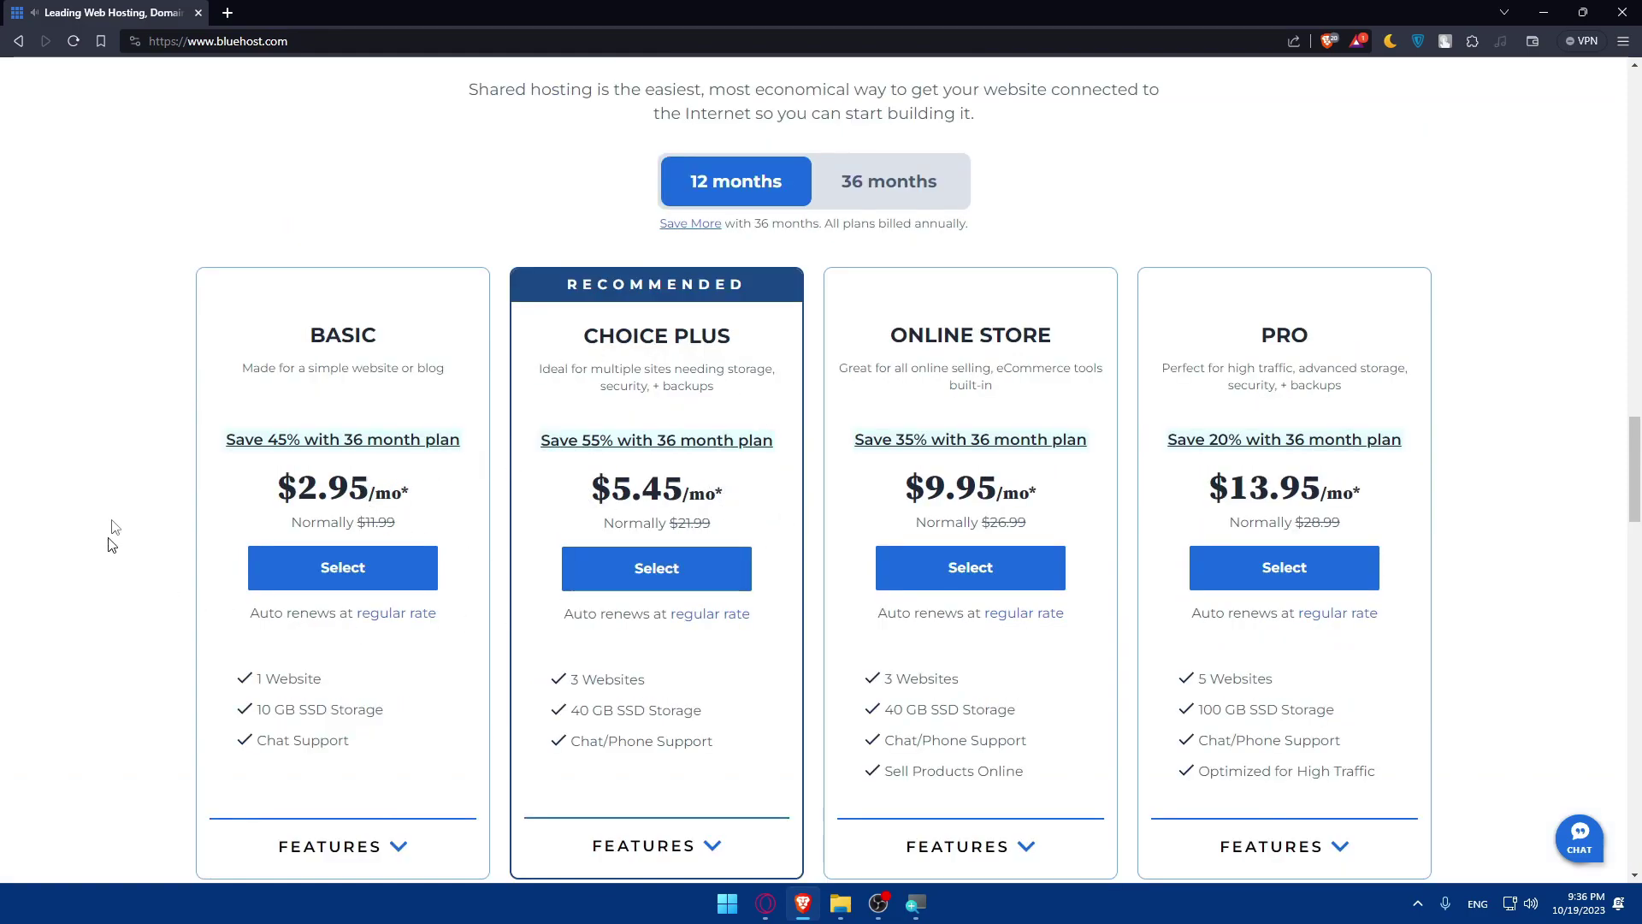
click(902, 183)
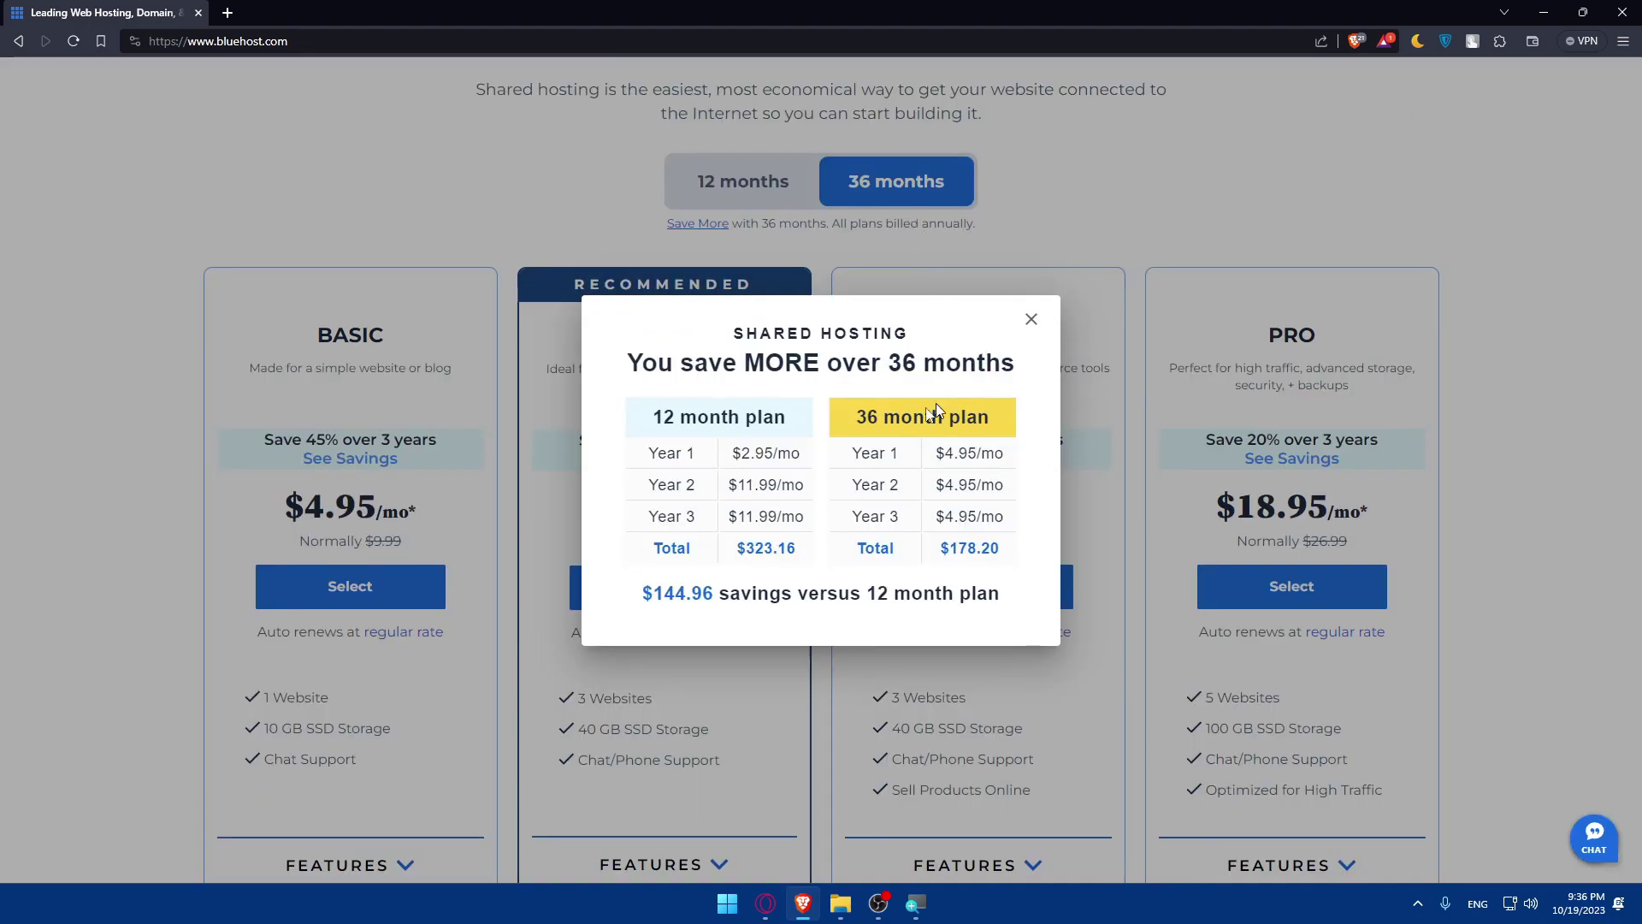
click(1030, 322)
scroll(1031, 321, up, 15)
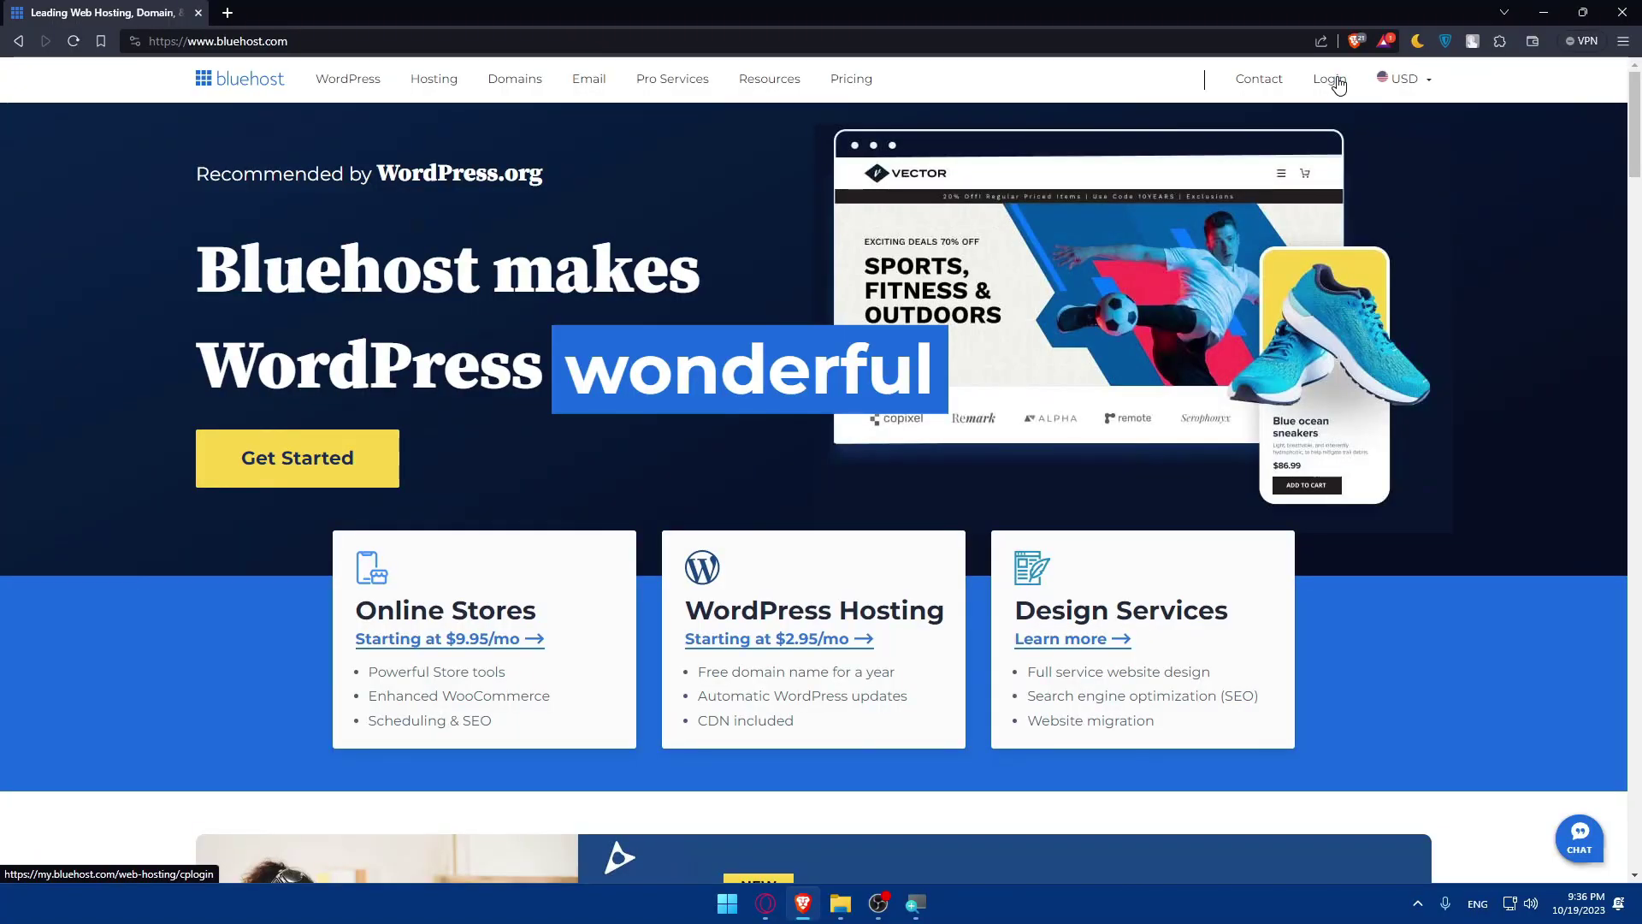
- Open the Pricing page, select the Plus plan and skip the online store offer
click(860, 82)
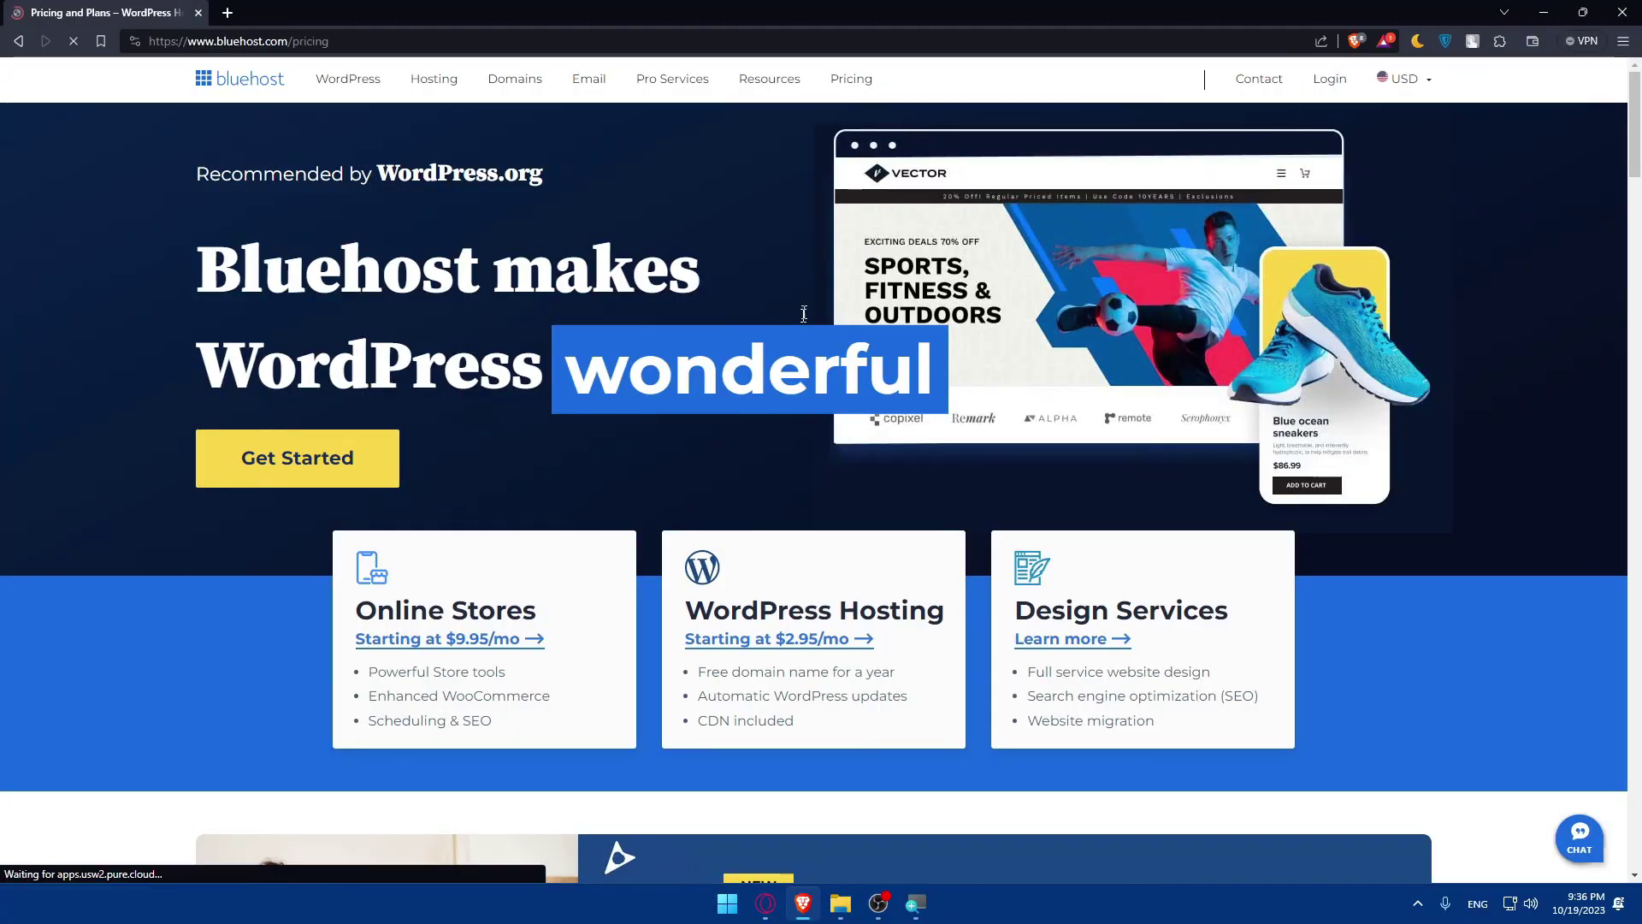
scroll(756, 489, down, 2)
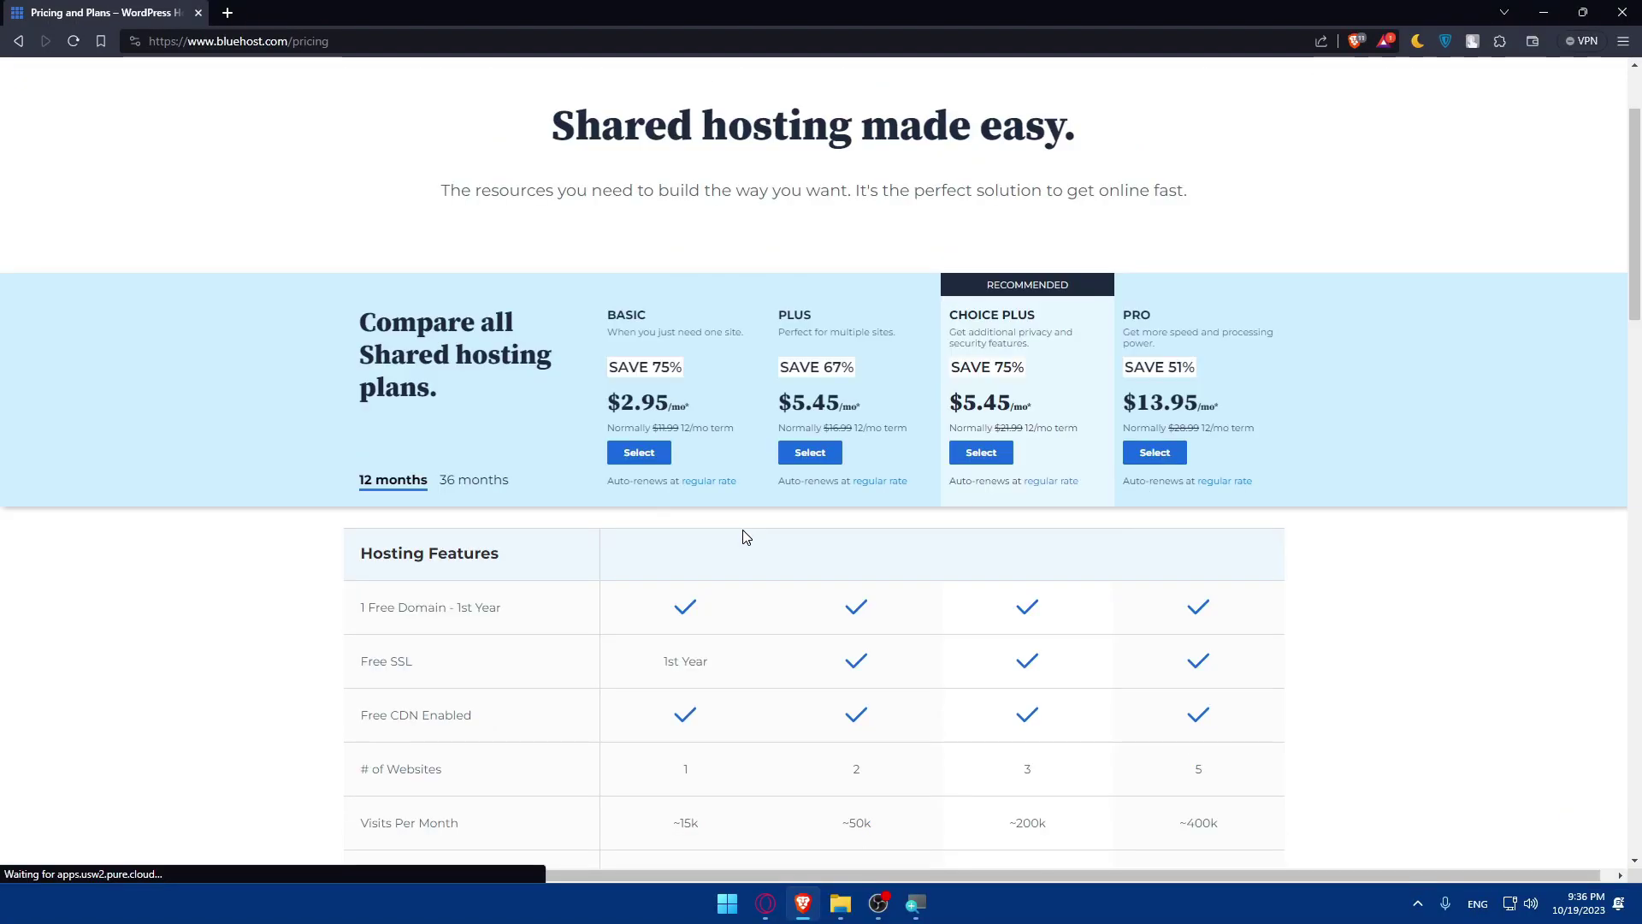
click(837, 466)
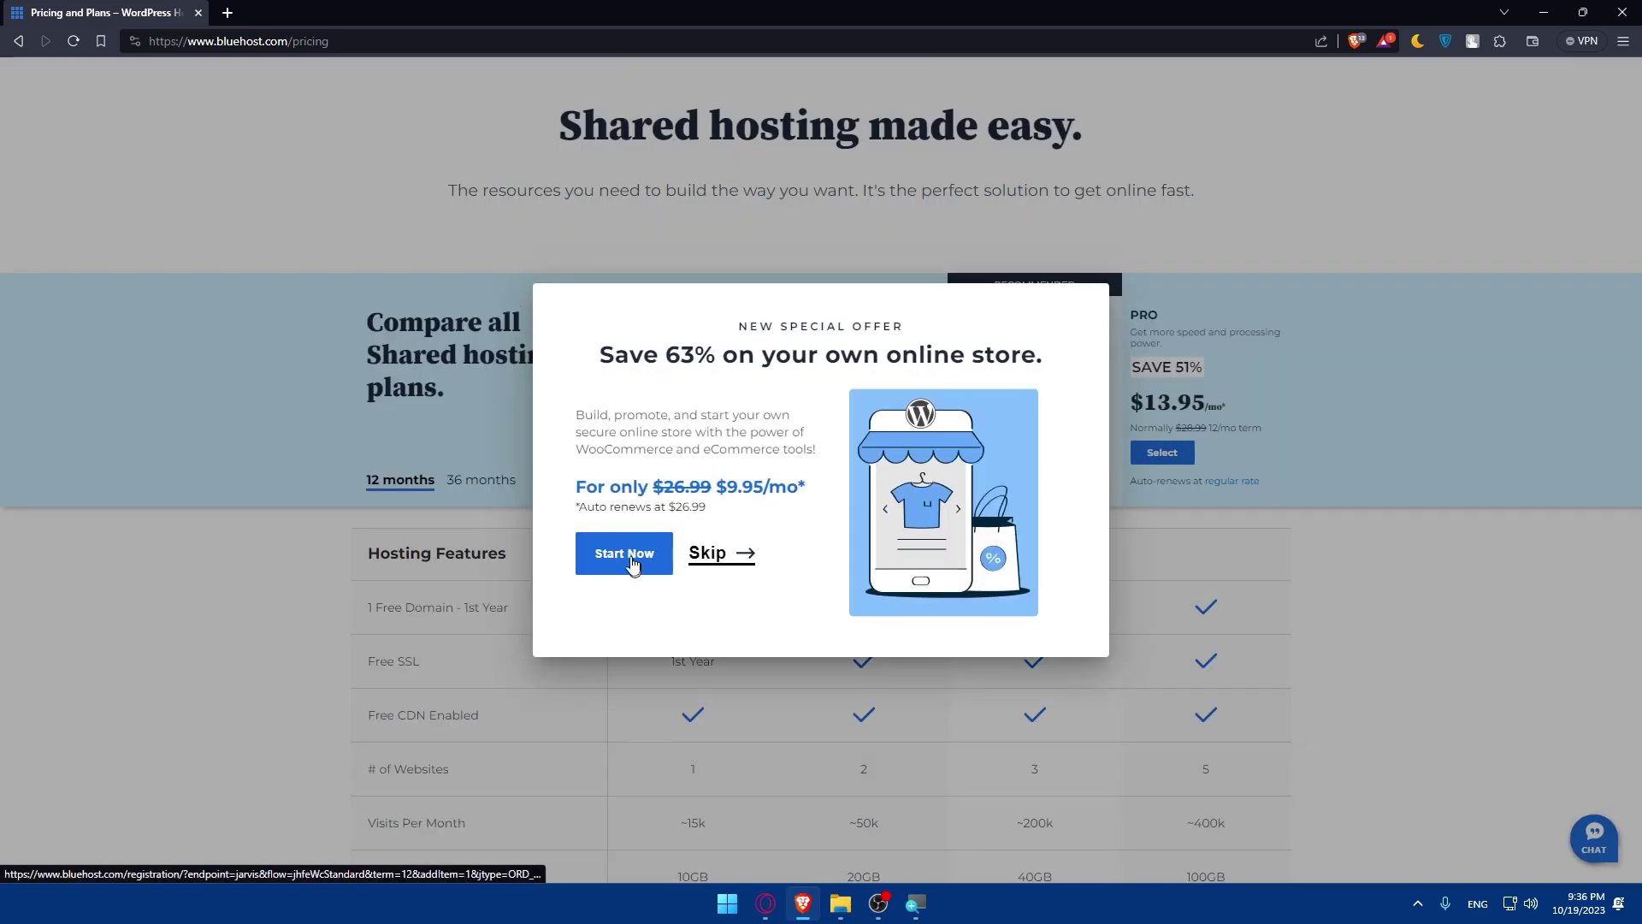
click(694, 553)
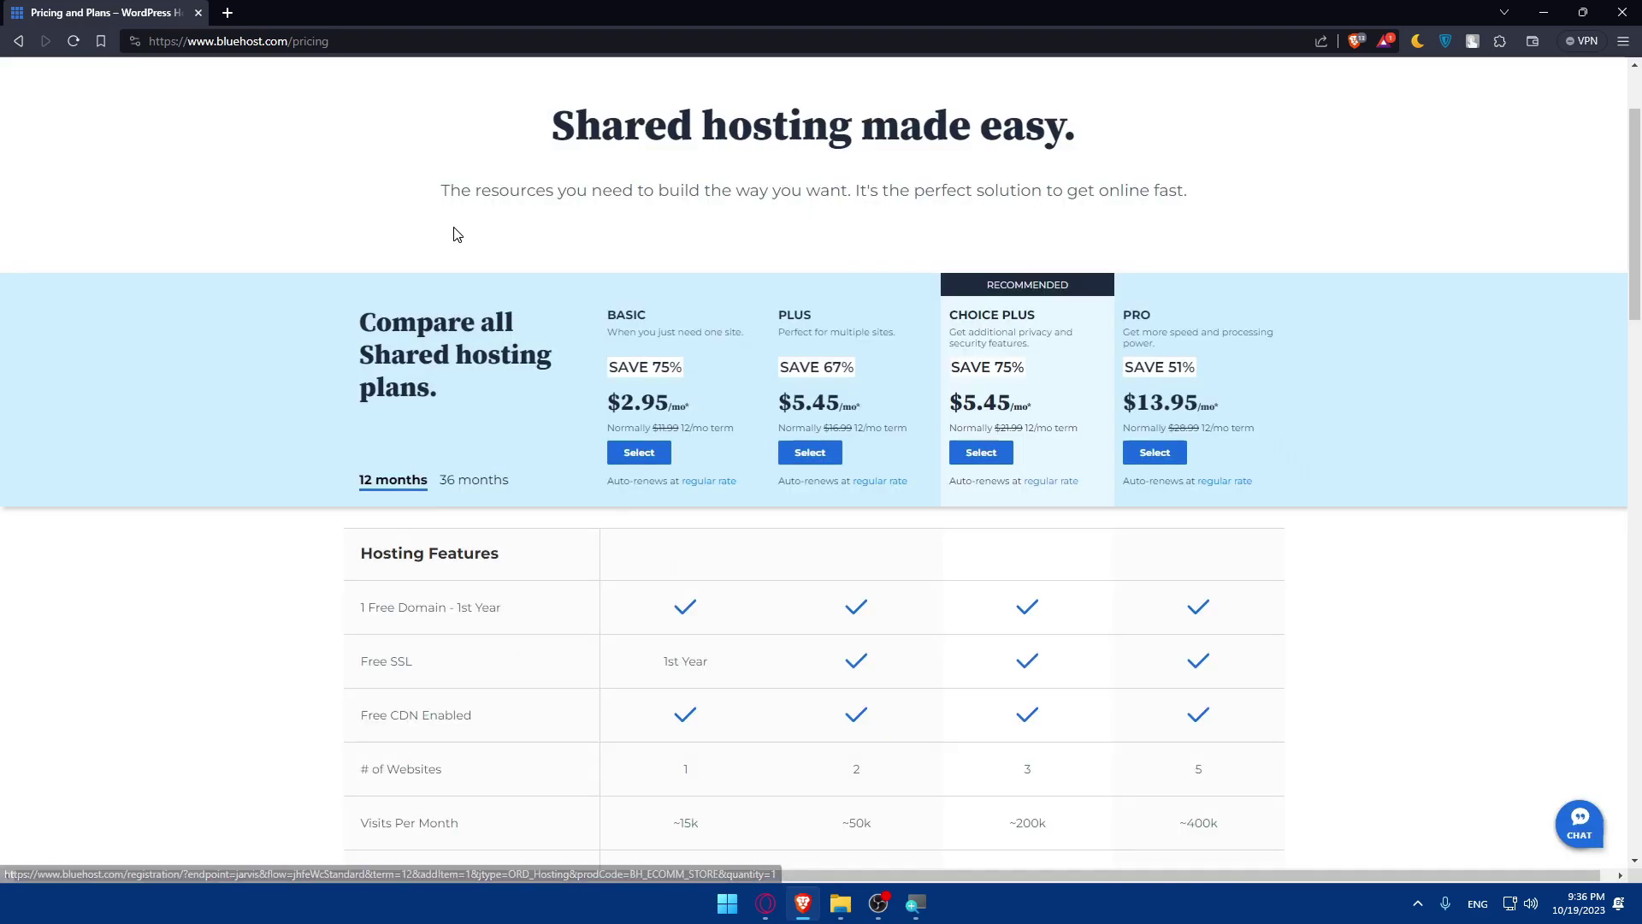
scroll(438, 283, up, 2)
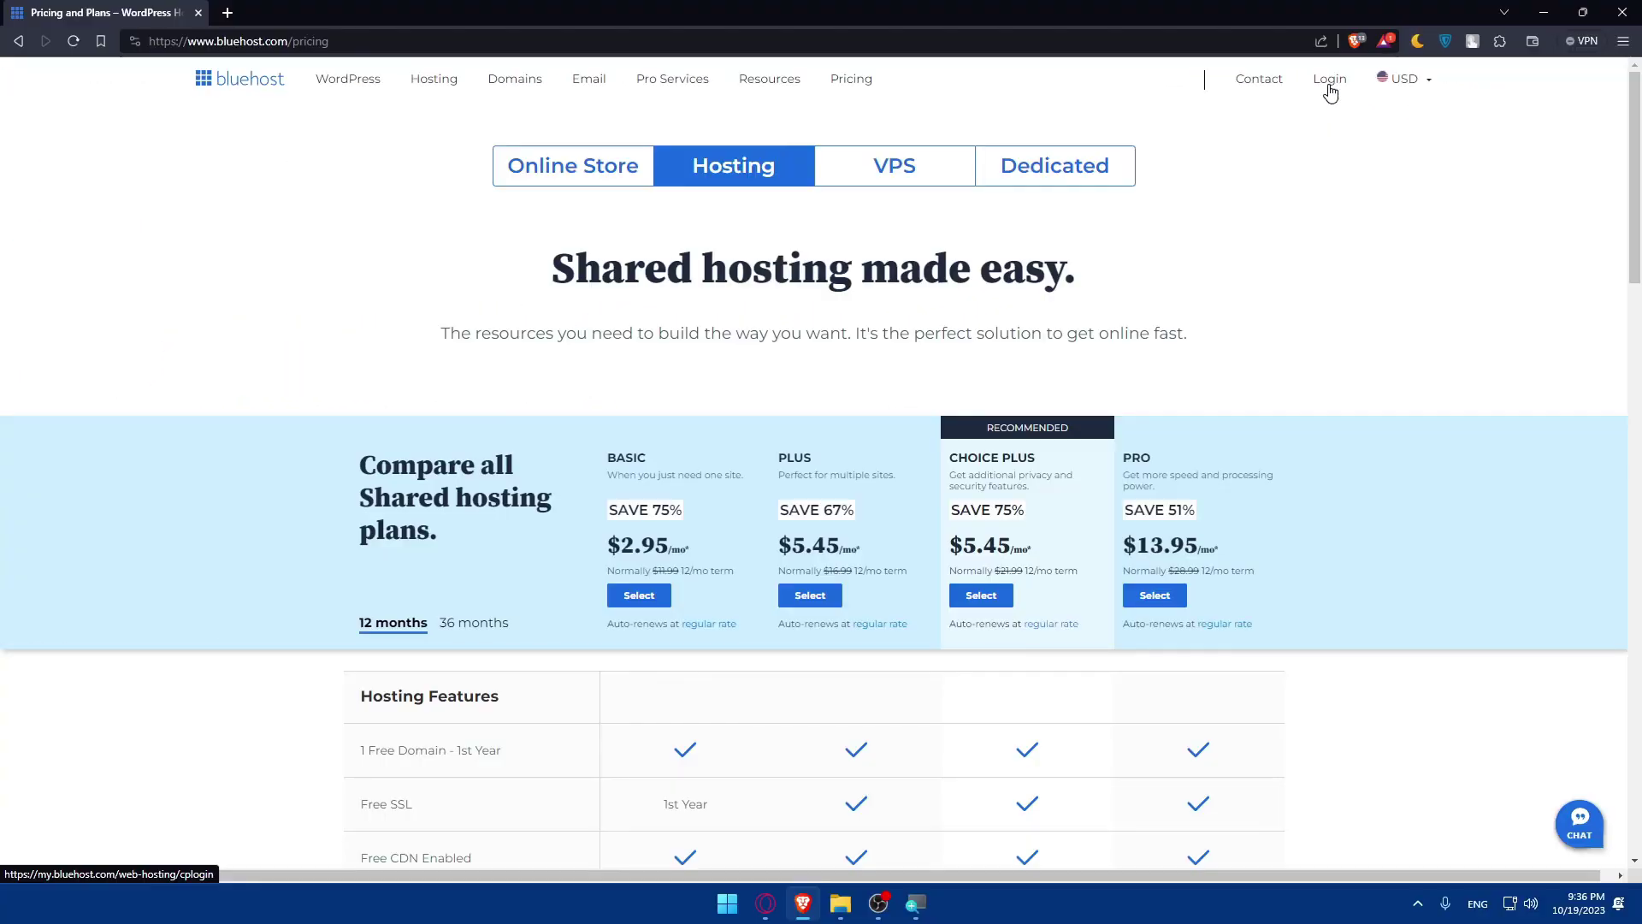
- Log in to the Bluehost hosting account with the saved domain and password
click(1331, 86)
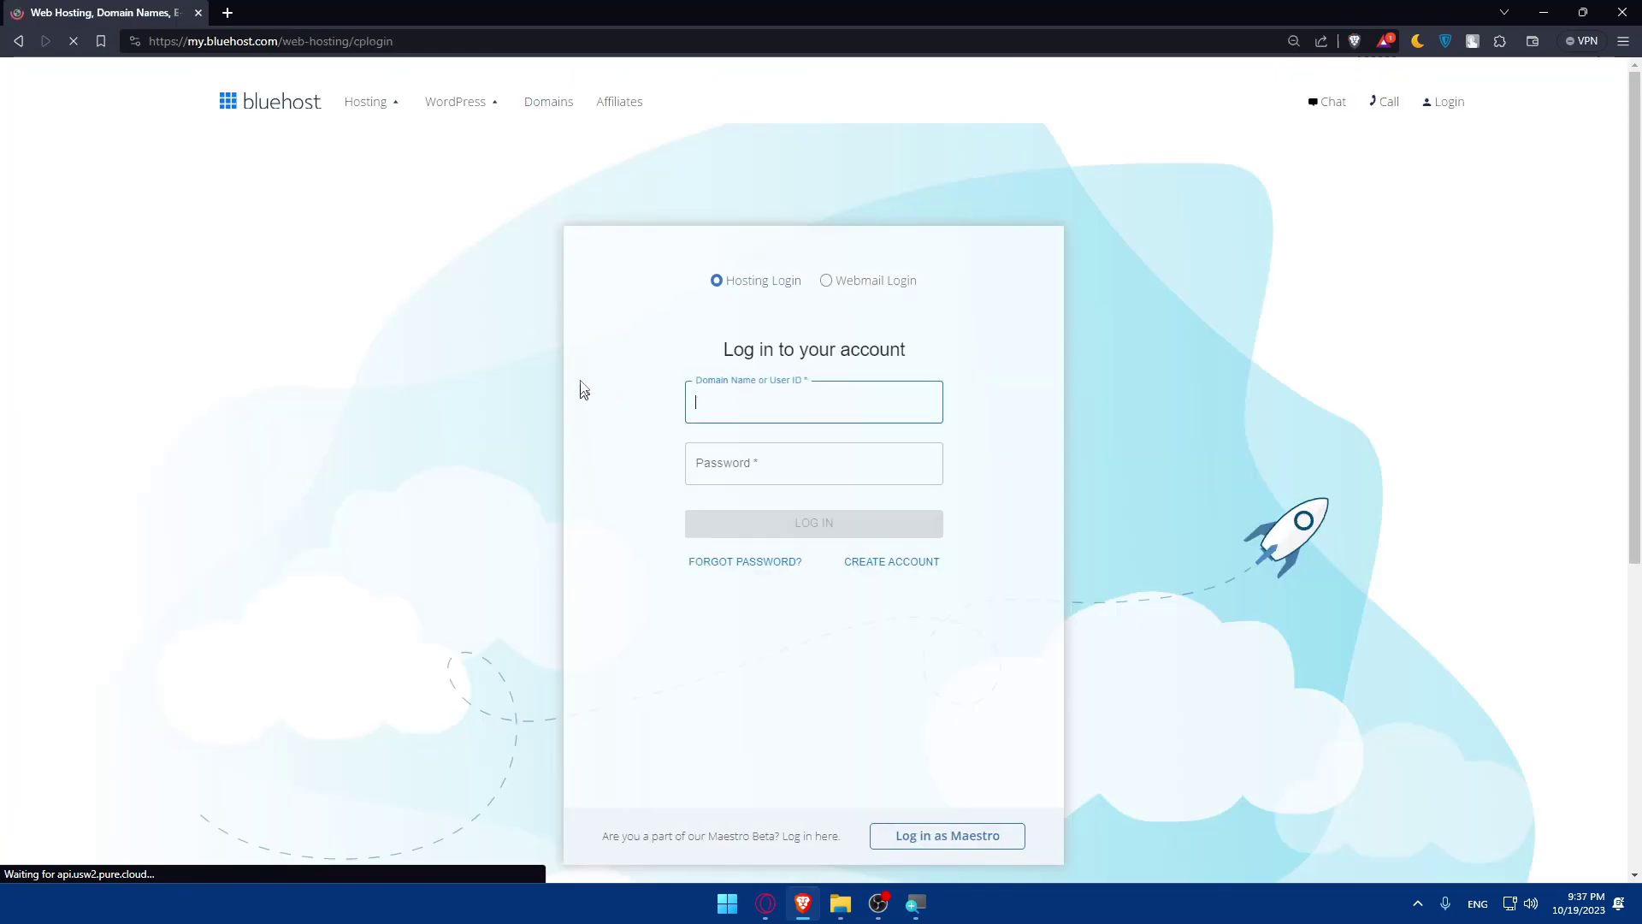
click(812, 440)
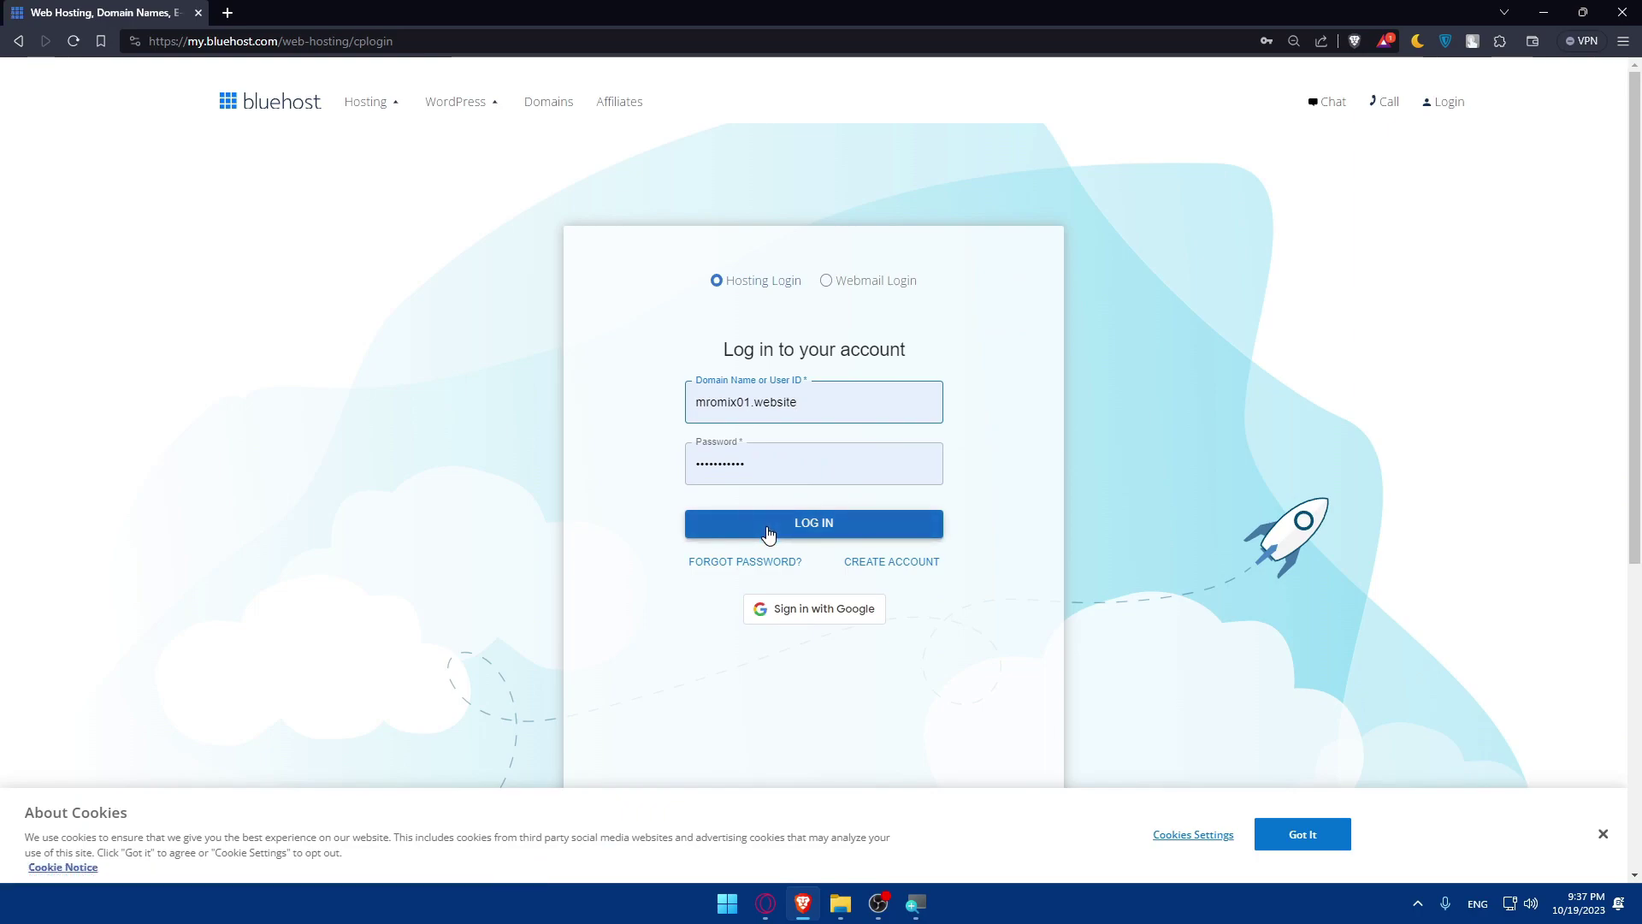
click(767, 526)
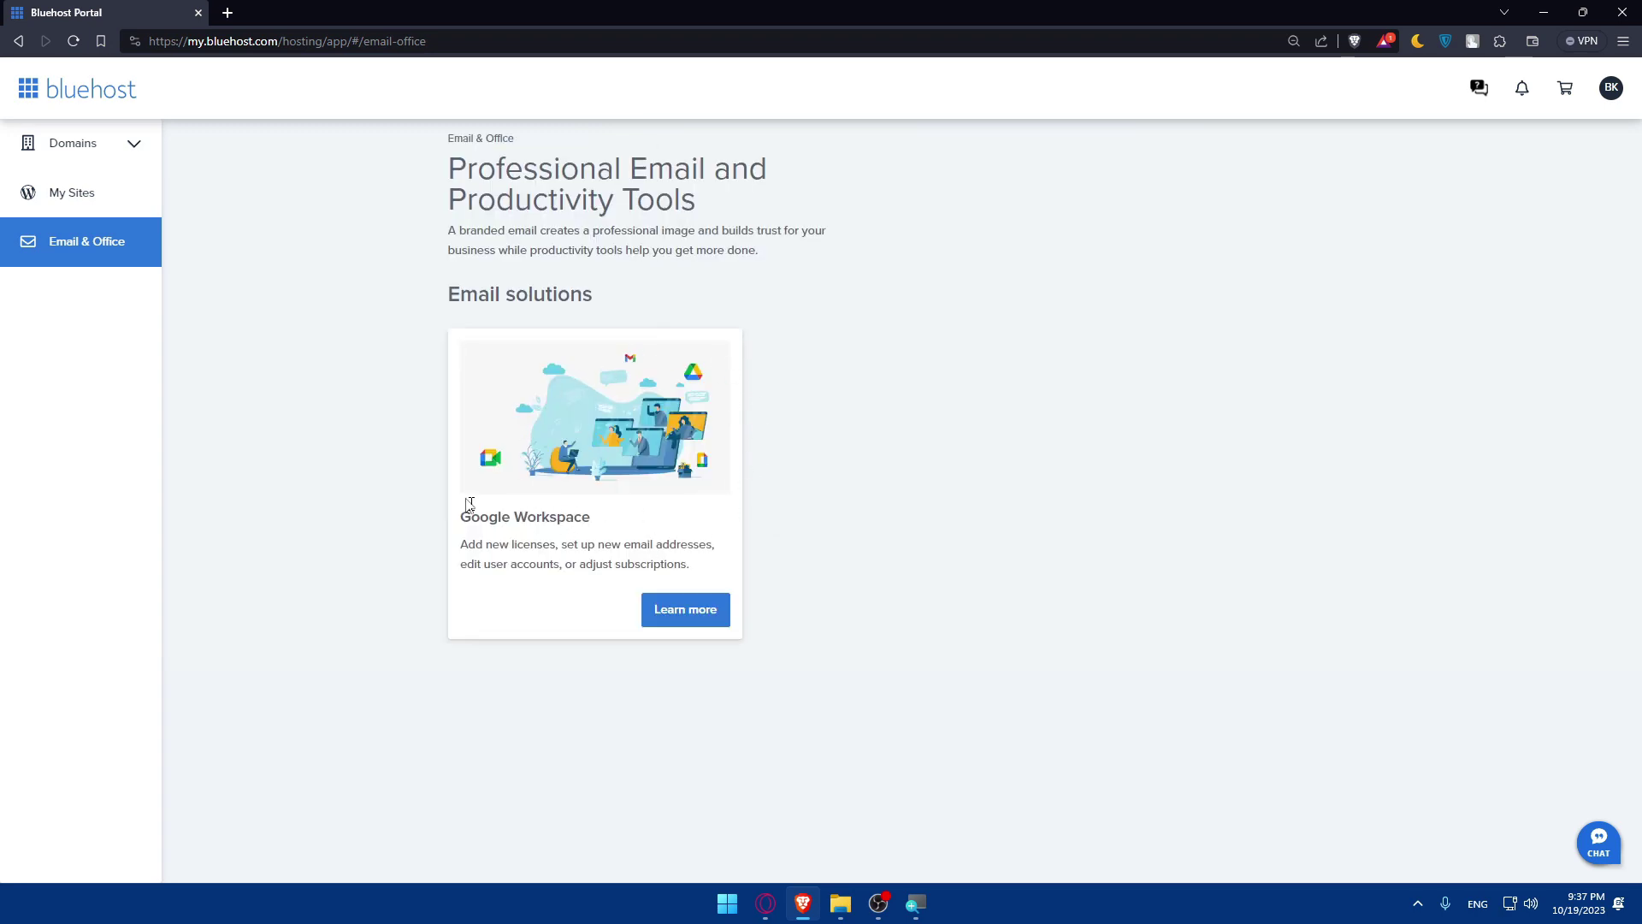
- Open My Domains under Domains to list mromix01.website
click(111, 143)
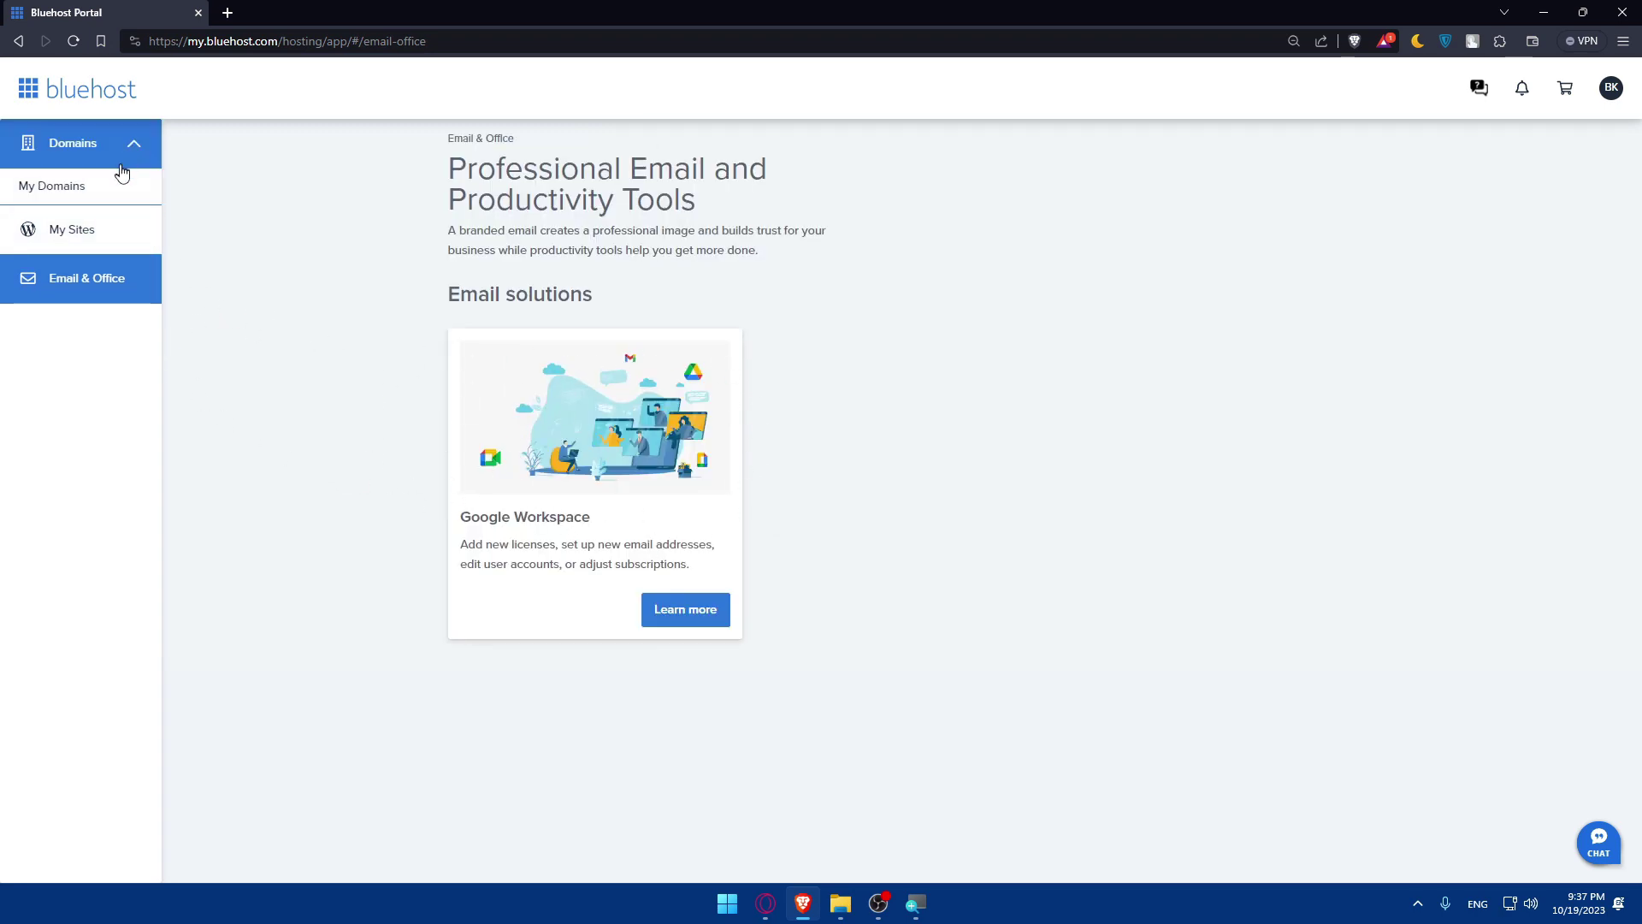
click(93, 201)
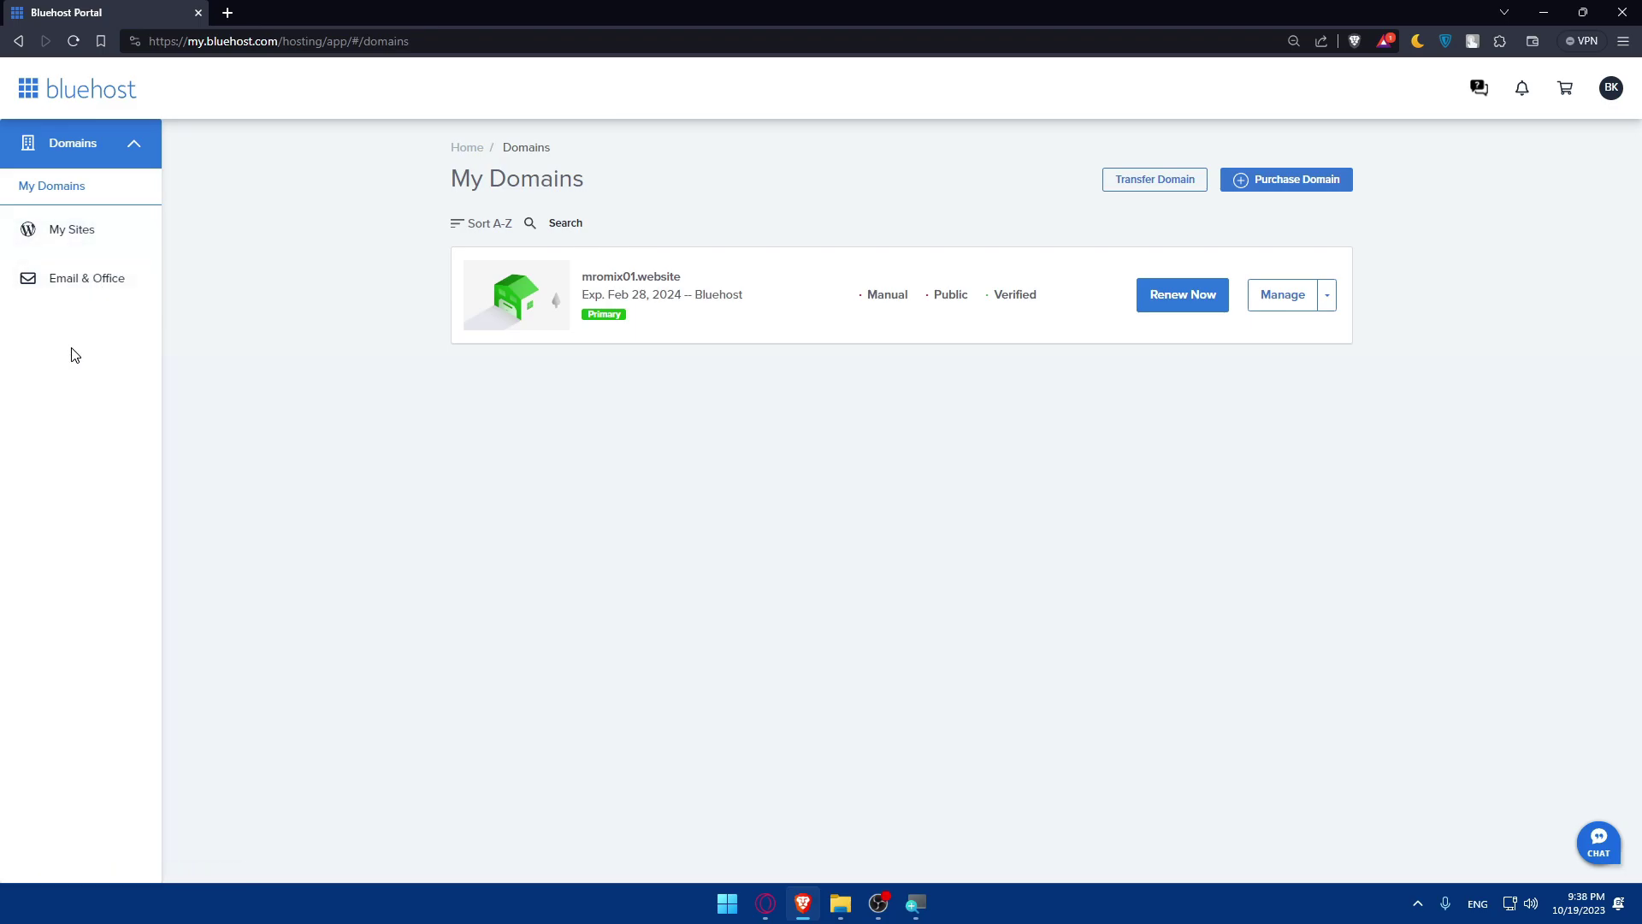
- From My Sites, add 1-month Free Trial Basic Hosting for mromix01.website to the cart
click(73, 229)
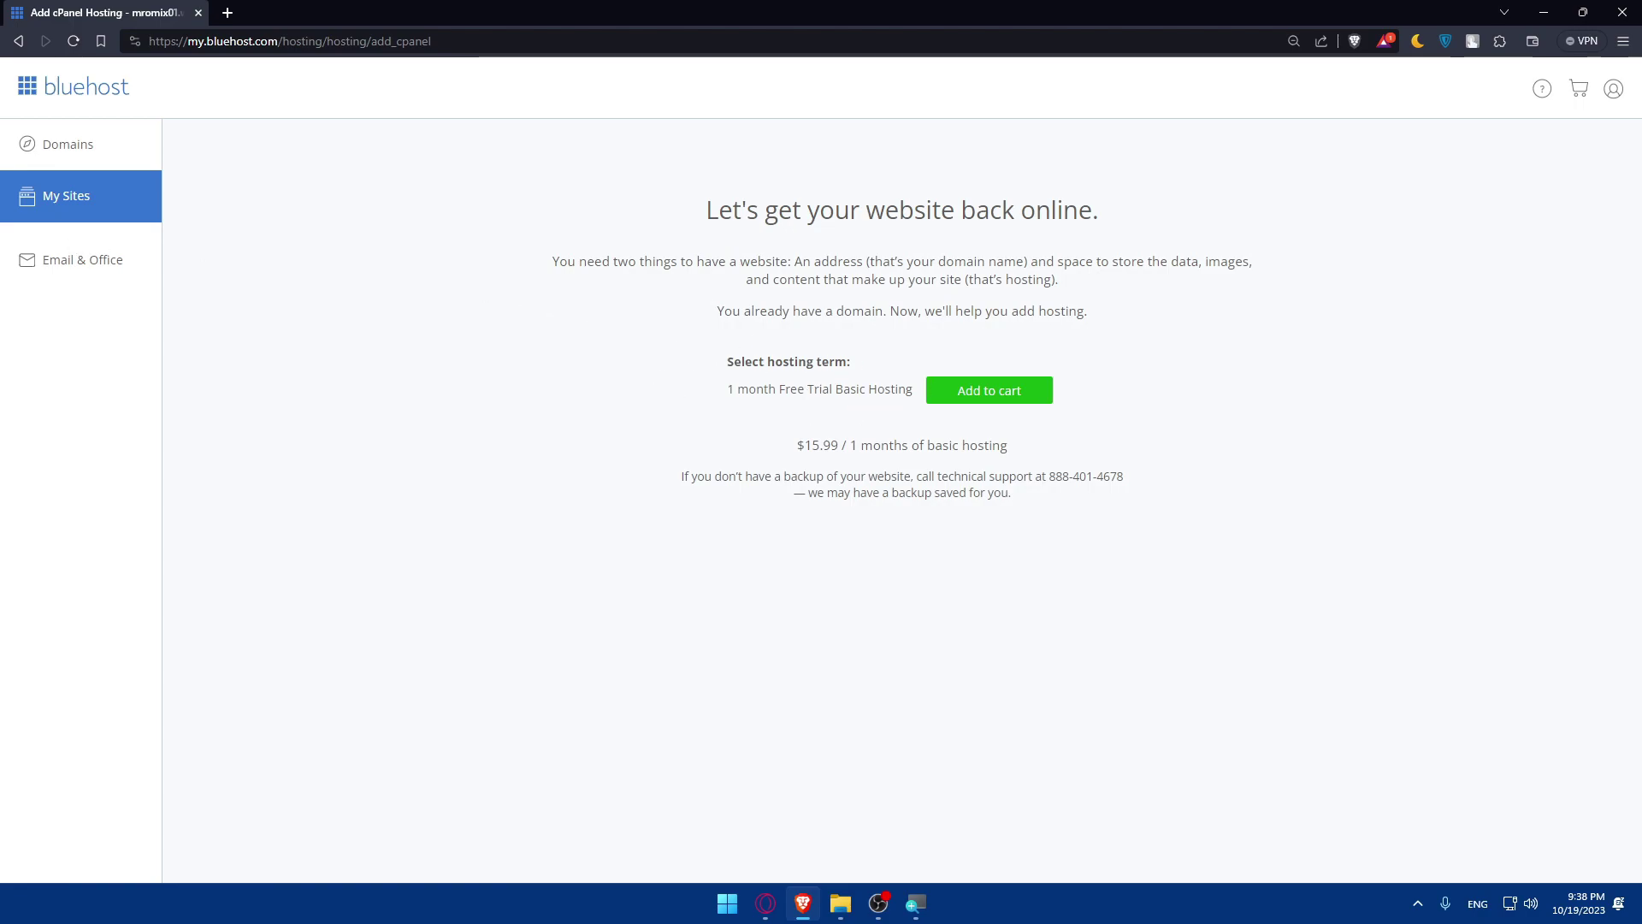
drag(682, 212, 1070, 183)
click(1072, 185)
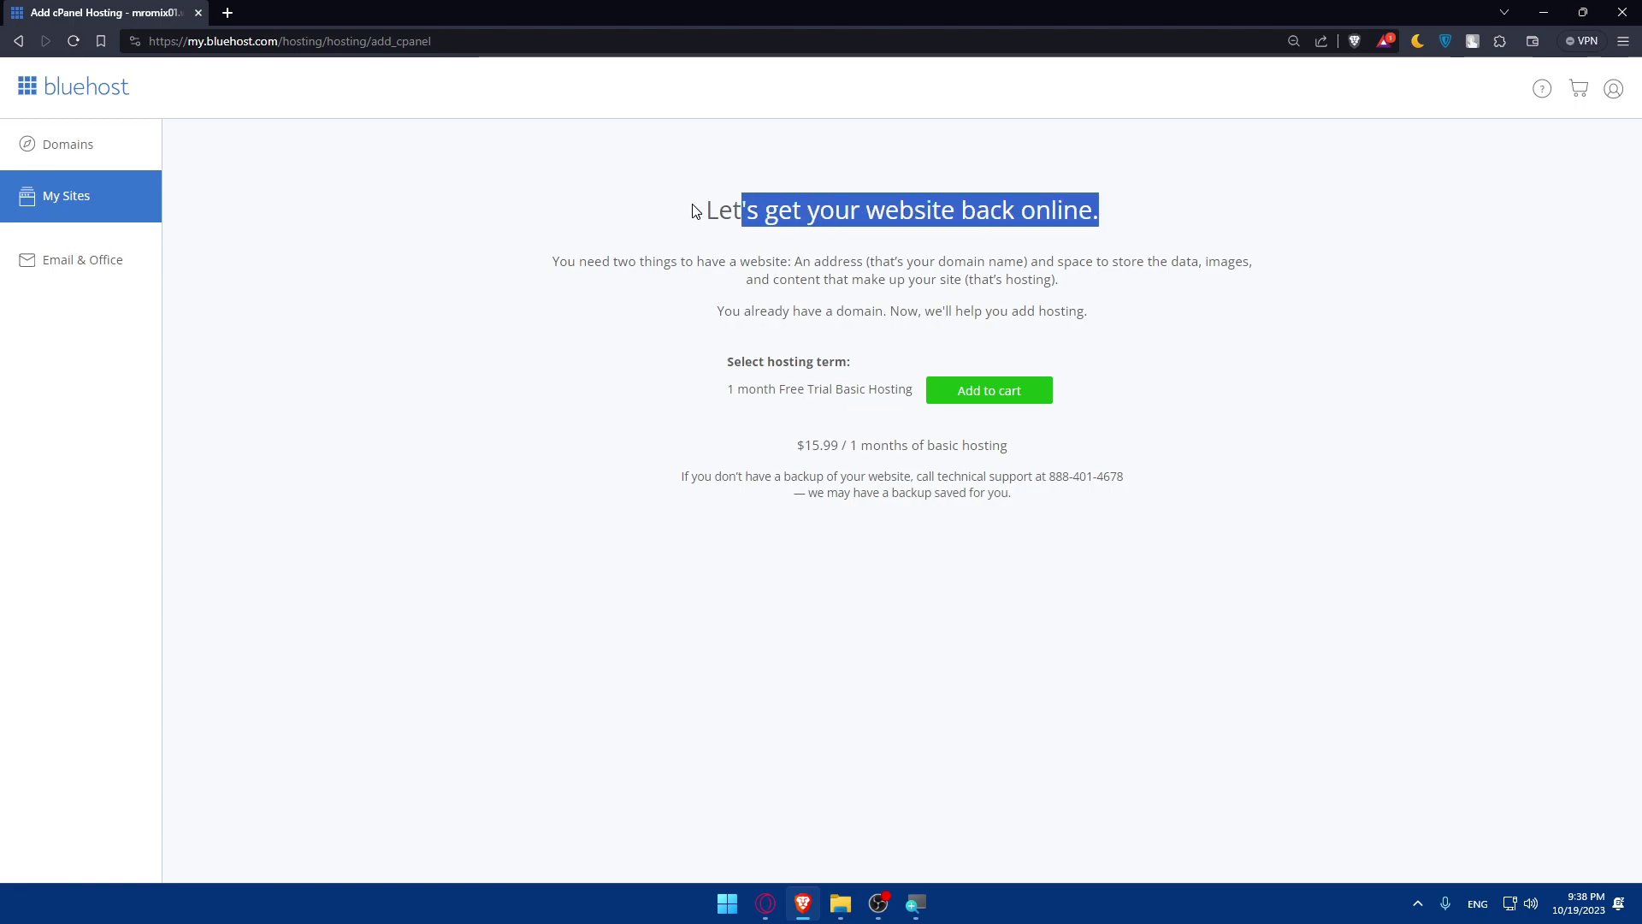
click(990, 397)
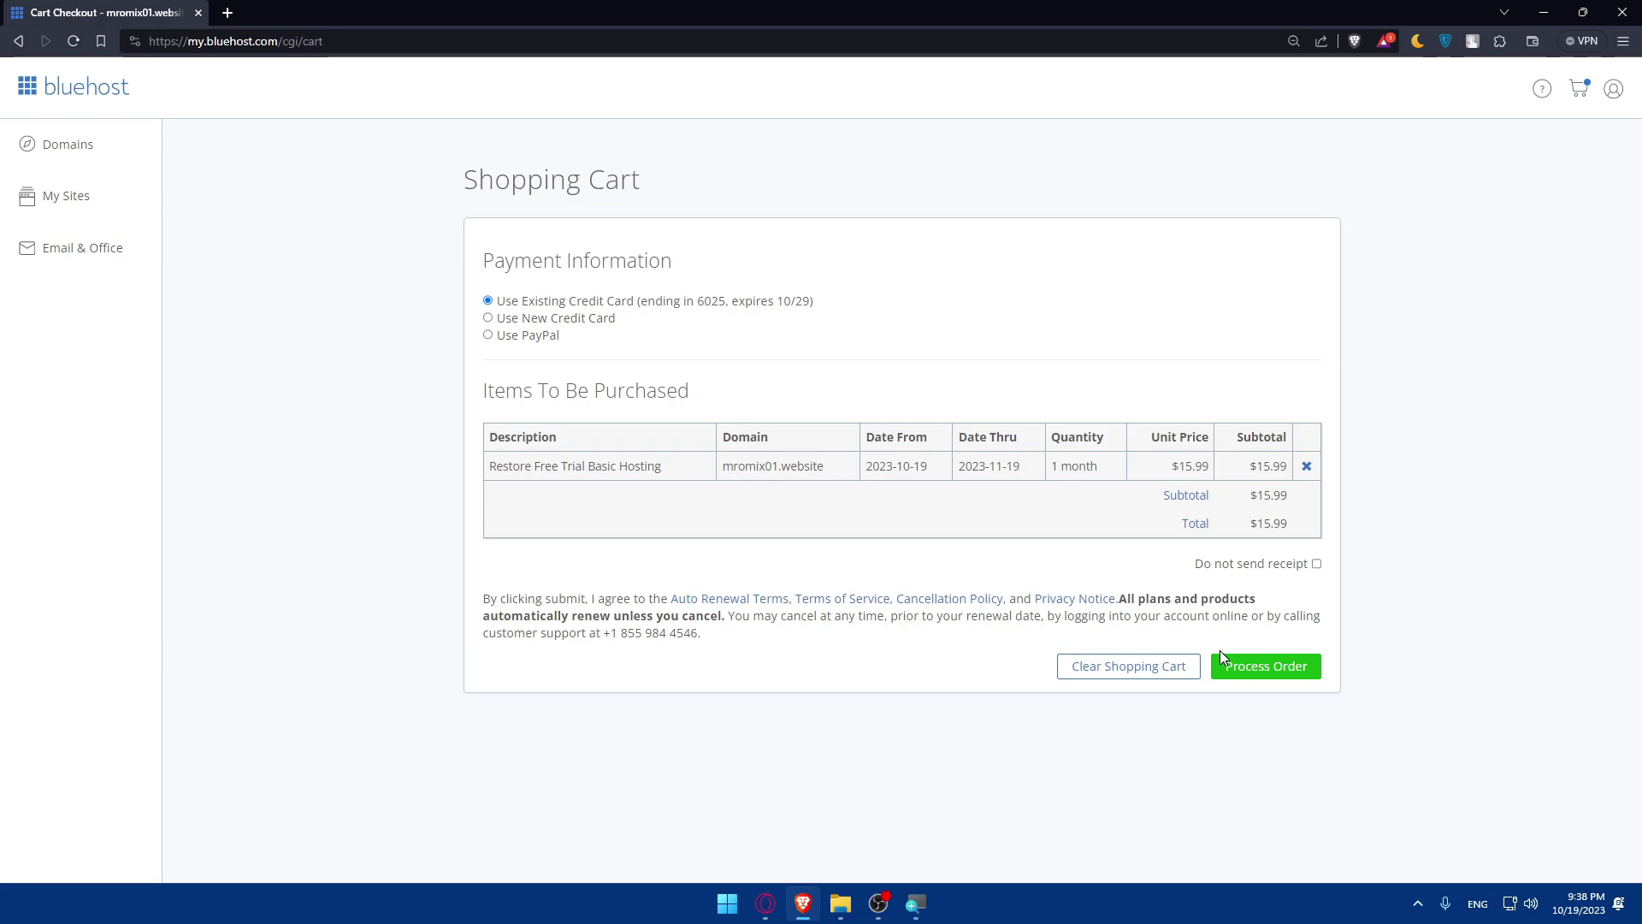
- Clear the shopping cart on the checkout page without ordering
click(1130, 674)
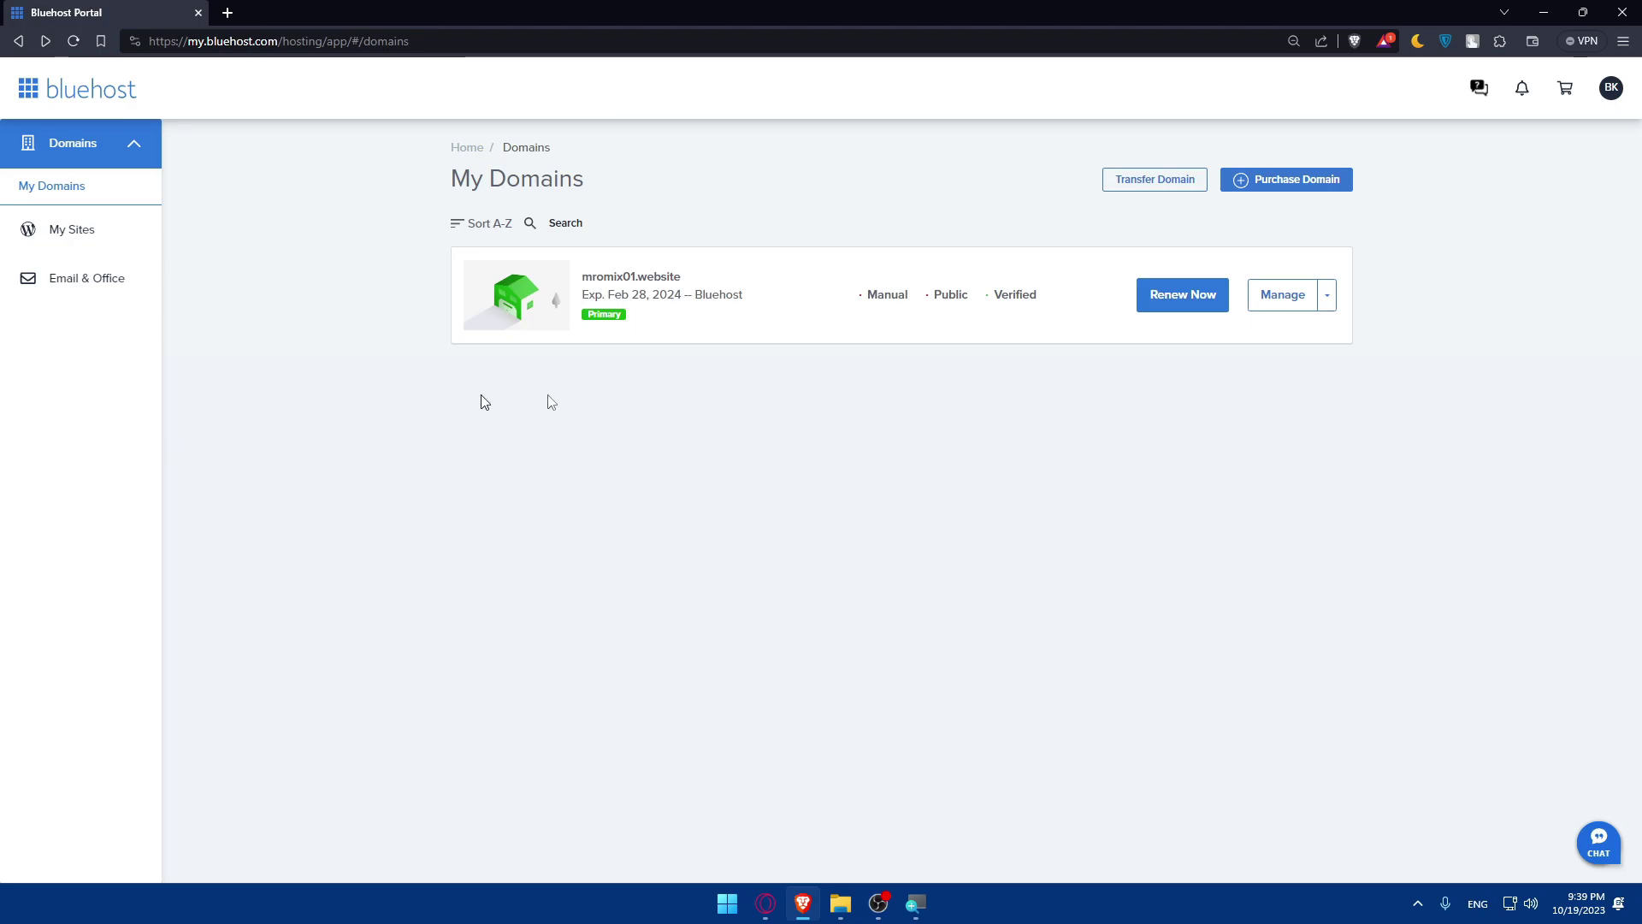
- Open wordpress.com in a new browser tab
click(228, 12)
text(wordpress.com)
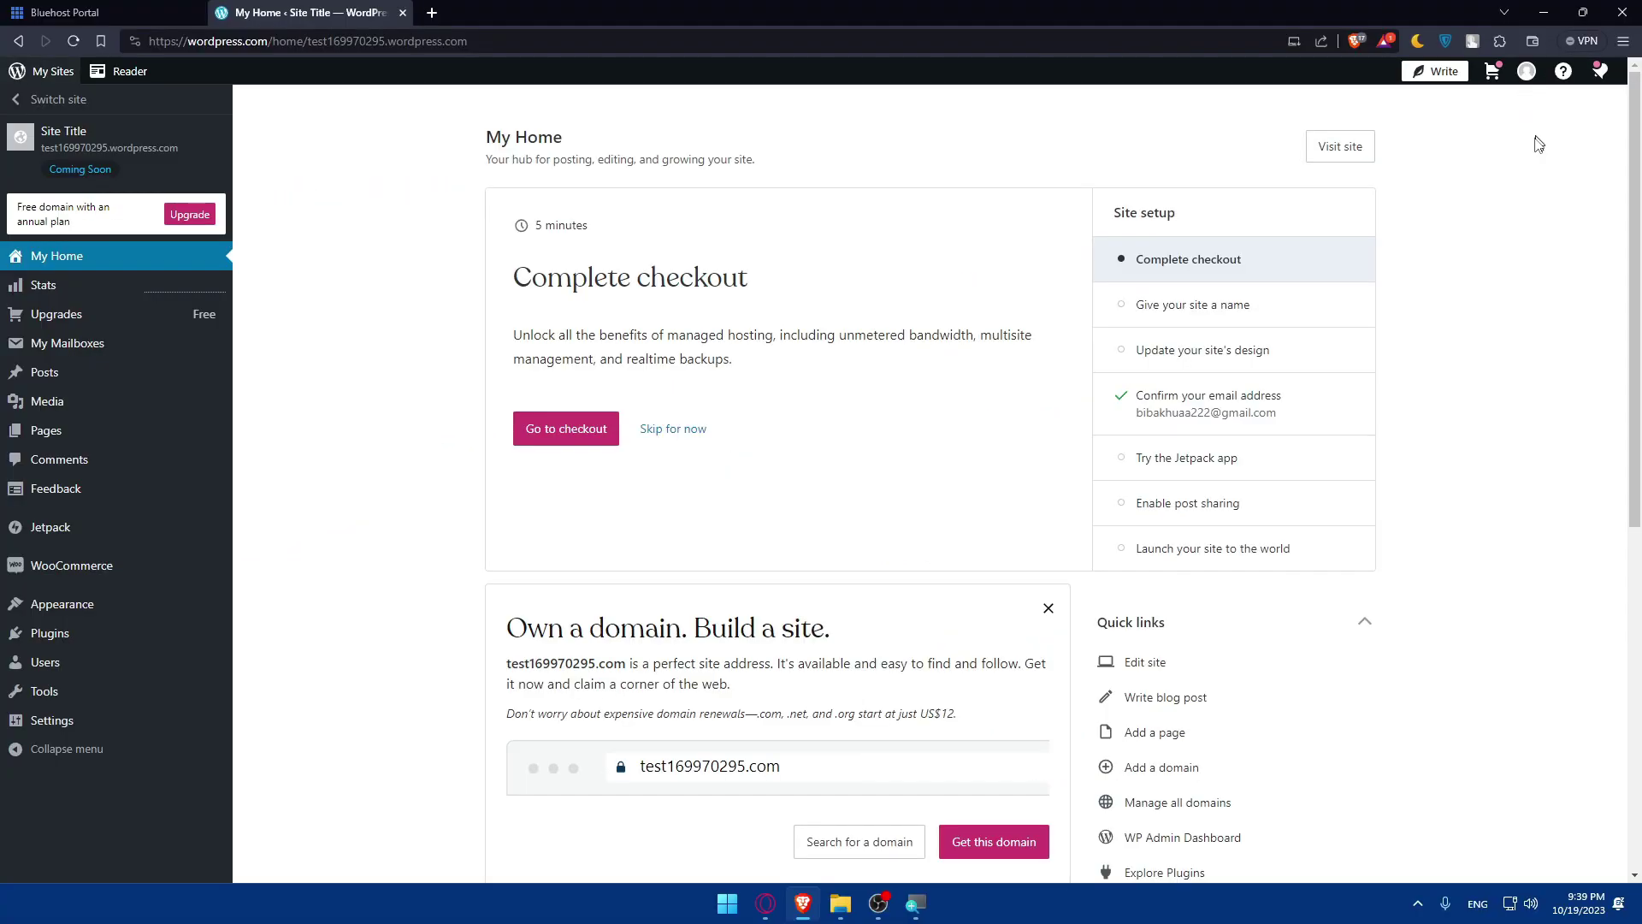
scroll(1026, 368, down, 3)
scroll(888, 352, up, 3)
- Load localhost/wordpress/wp-admin in another tab, then return to the WordPress.com My Home page
click(434, 12)
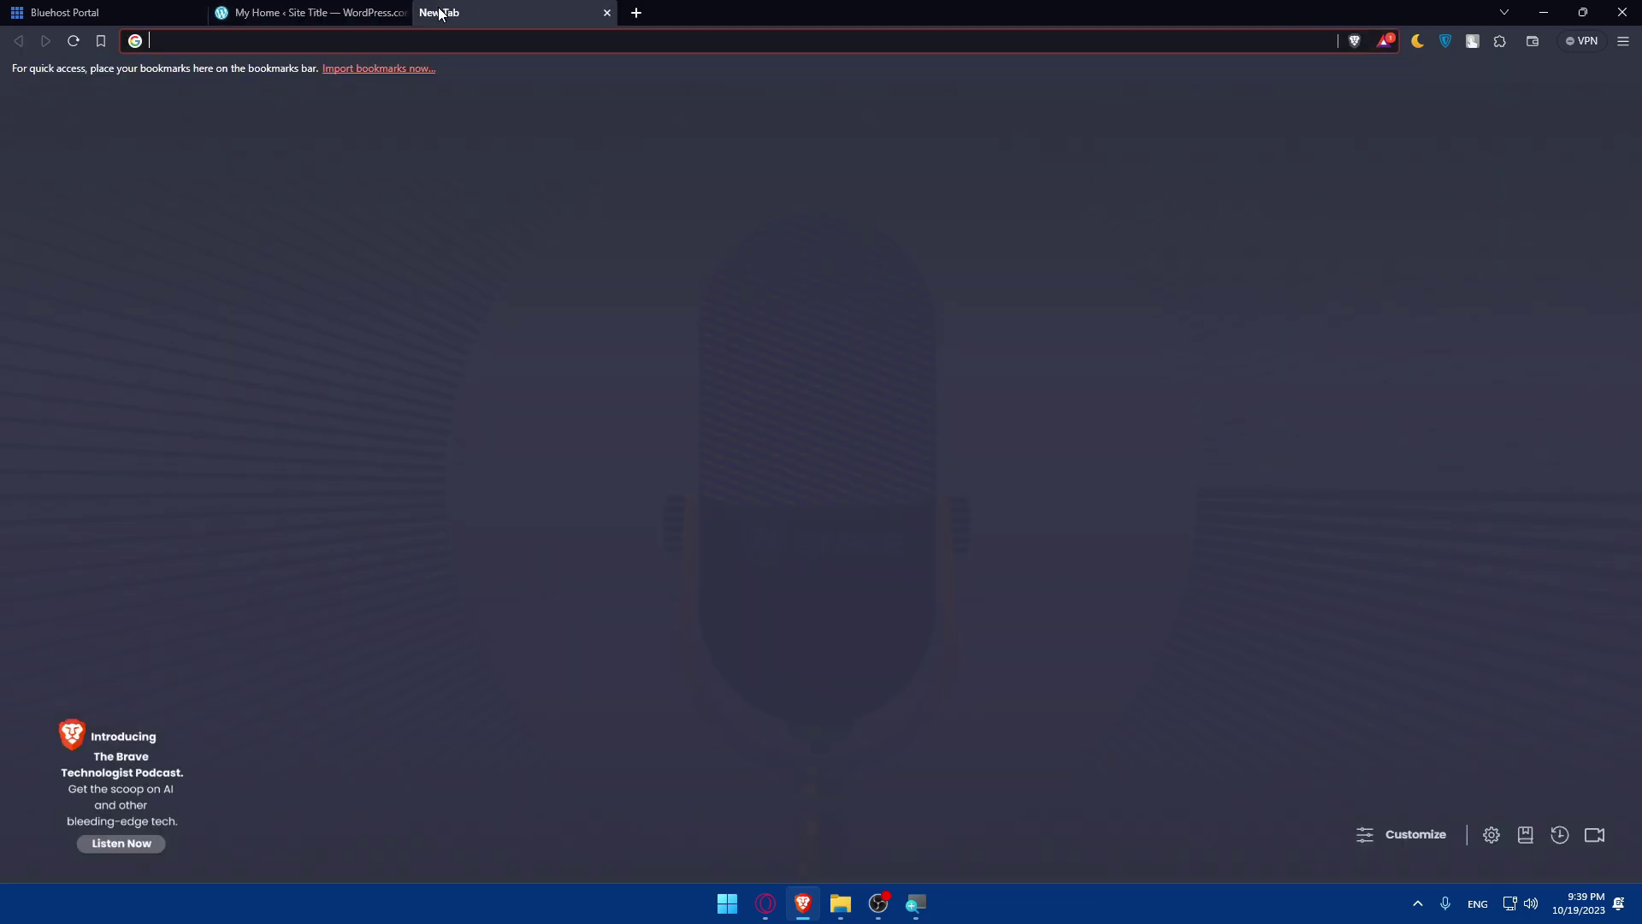
text(localhost/wordpress/wp-admin/)
key(Return)
click(326, 12)
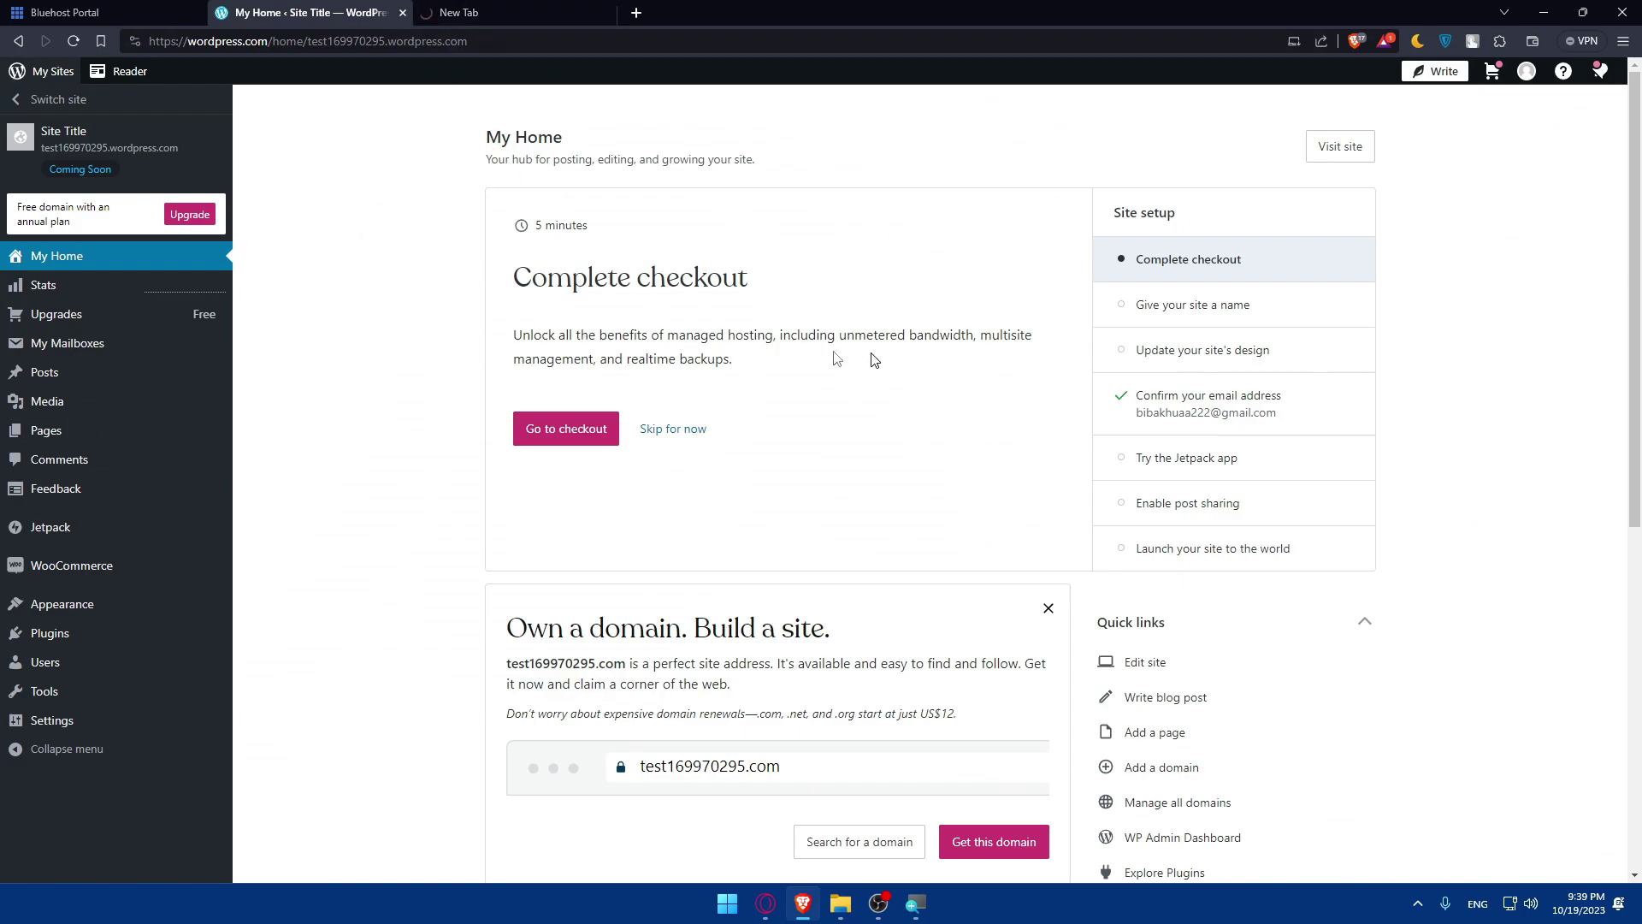
drag(479, 266, 825, 279)
click(825, 280)
scroll(650, 306, down, 7)
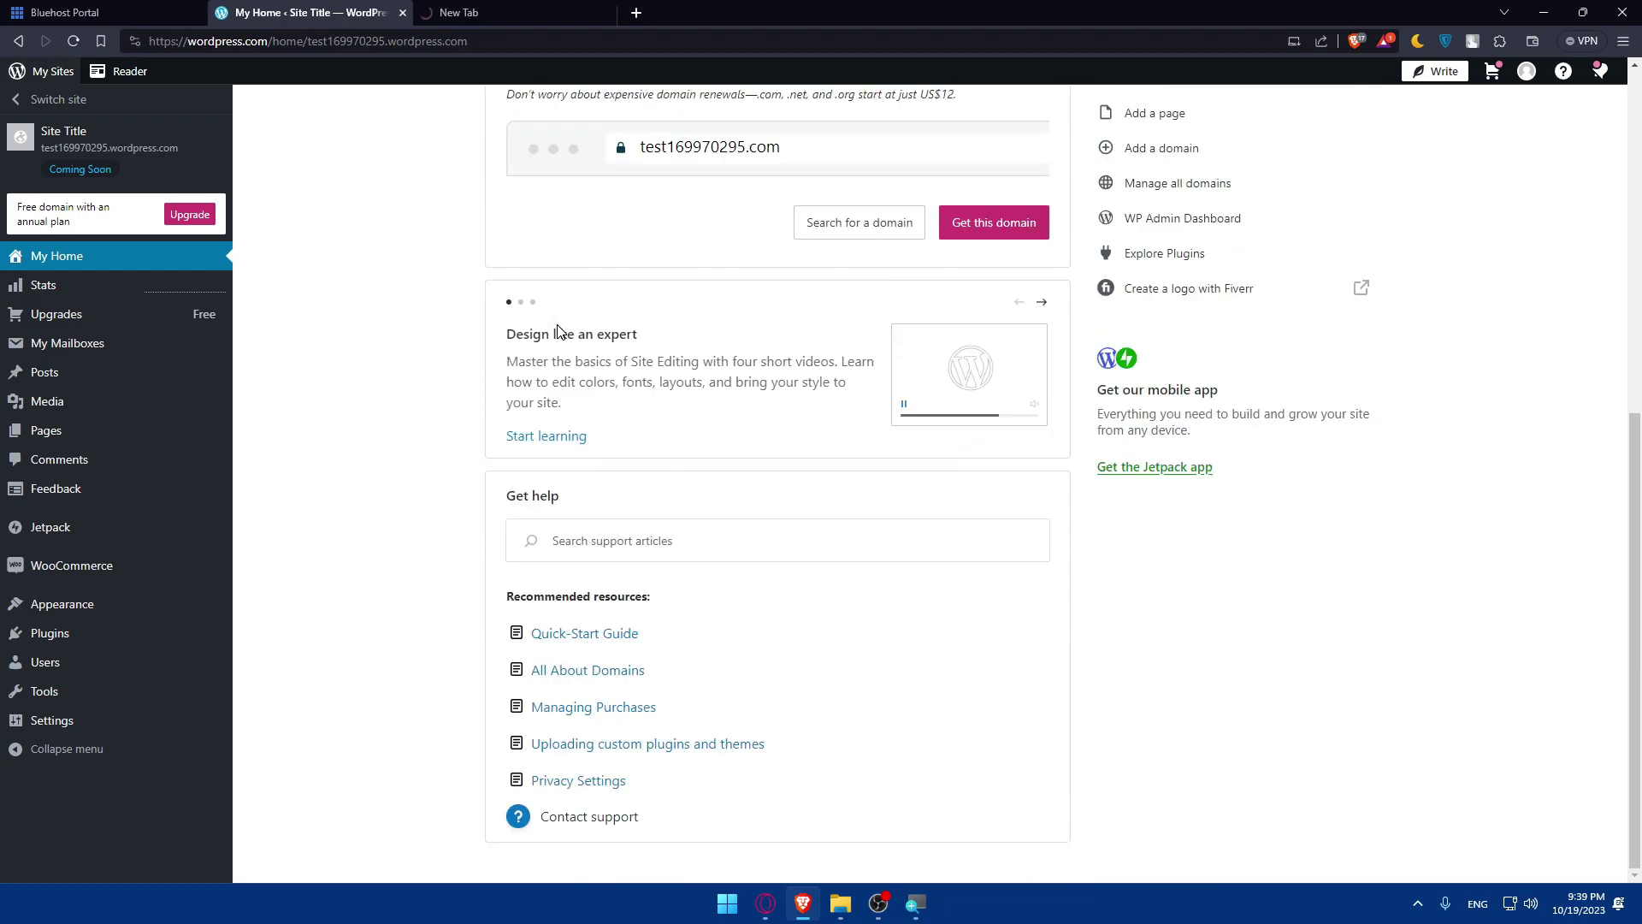
scroll(691, 388, up, 7)
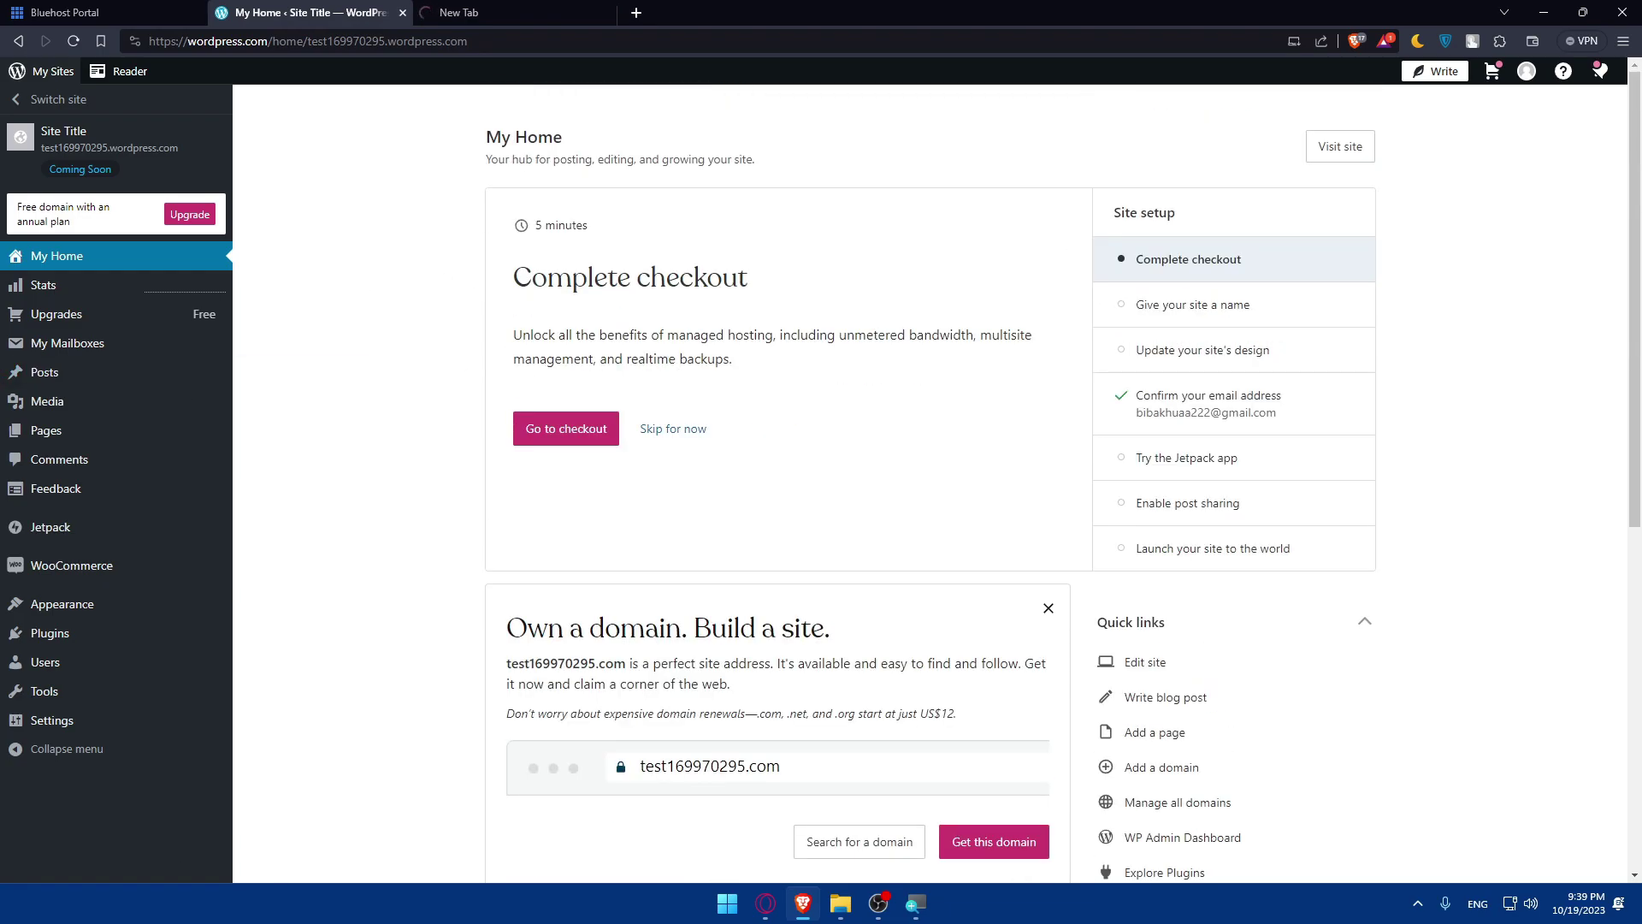
- Switch back to the Bluehost My Domains tab
click(77, 11)
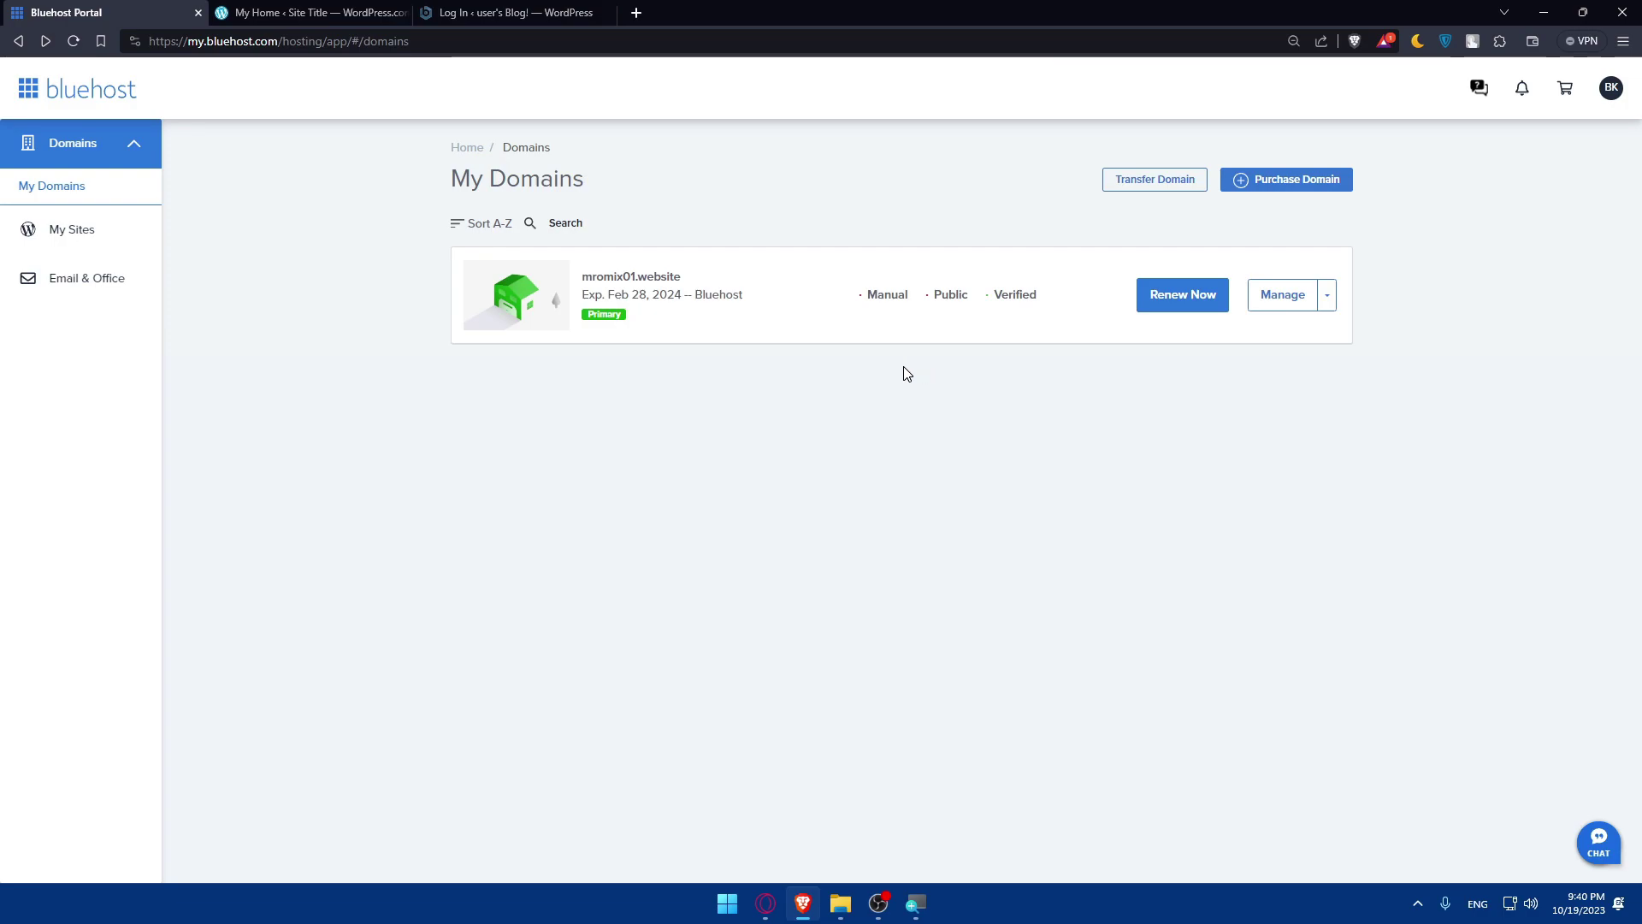
- Sign in to the local WordPress admin with the saved login and postpone email verification
click(513, 14)
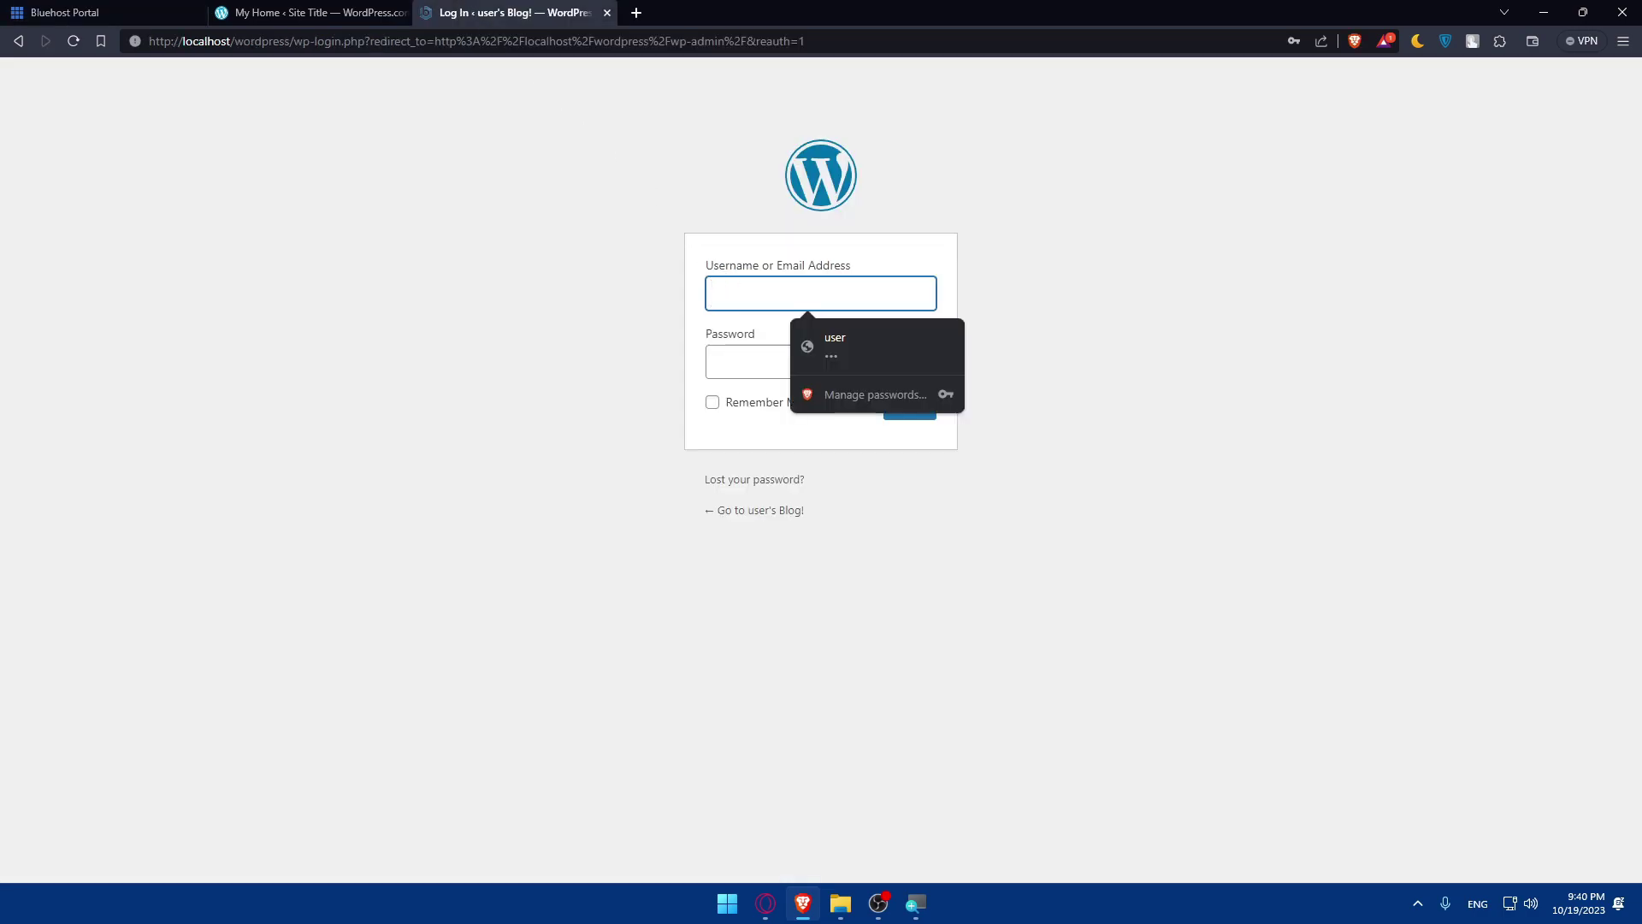
click(817, 344)
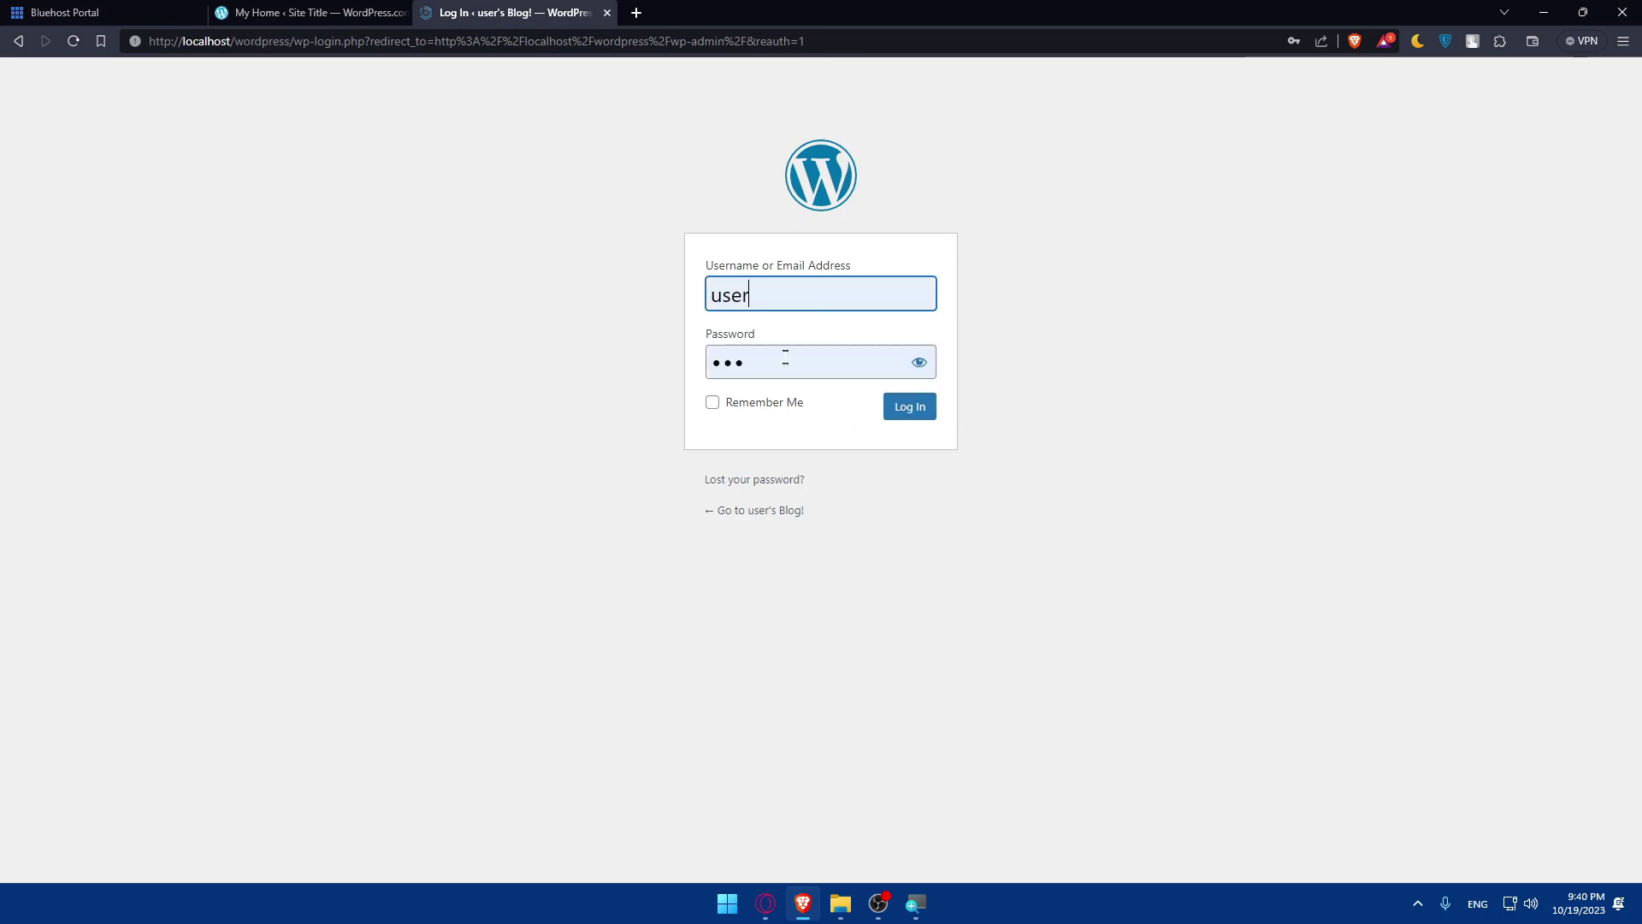
click(894, 409)
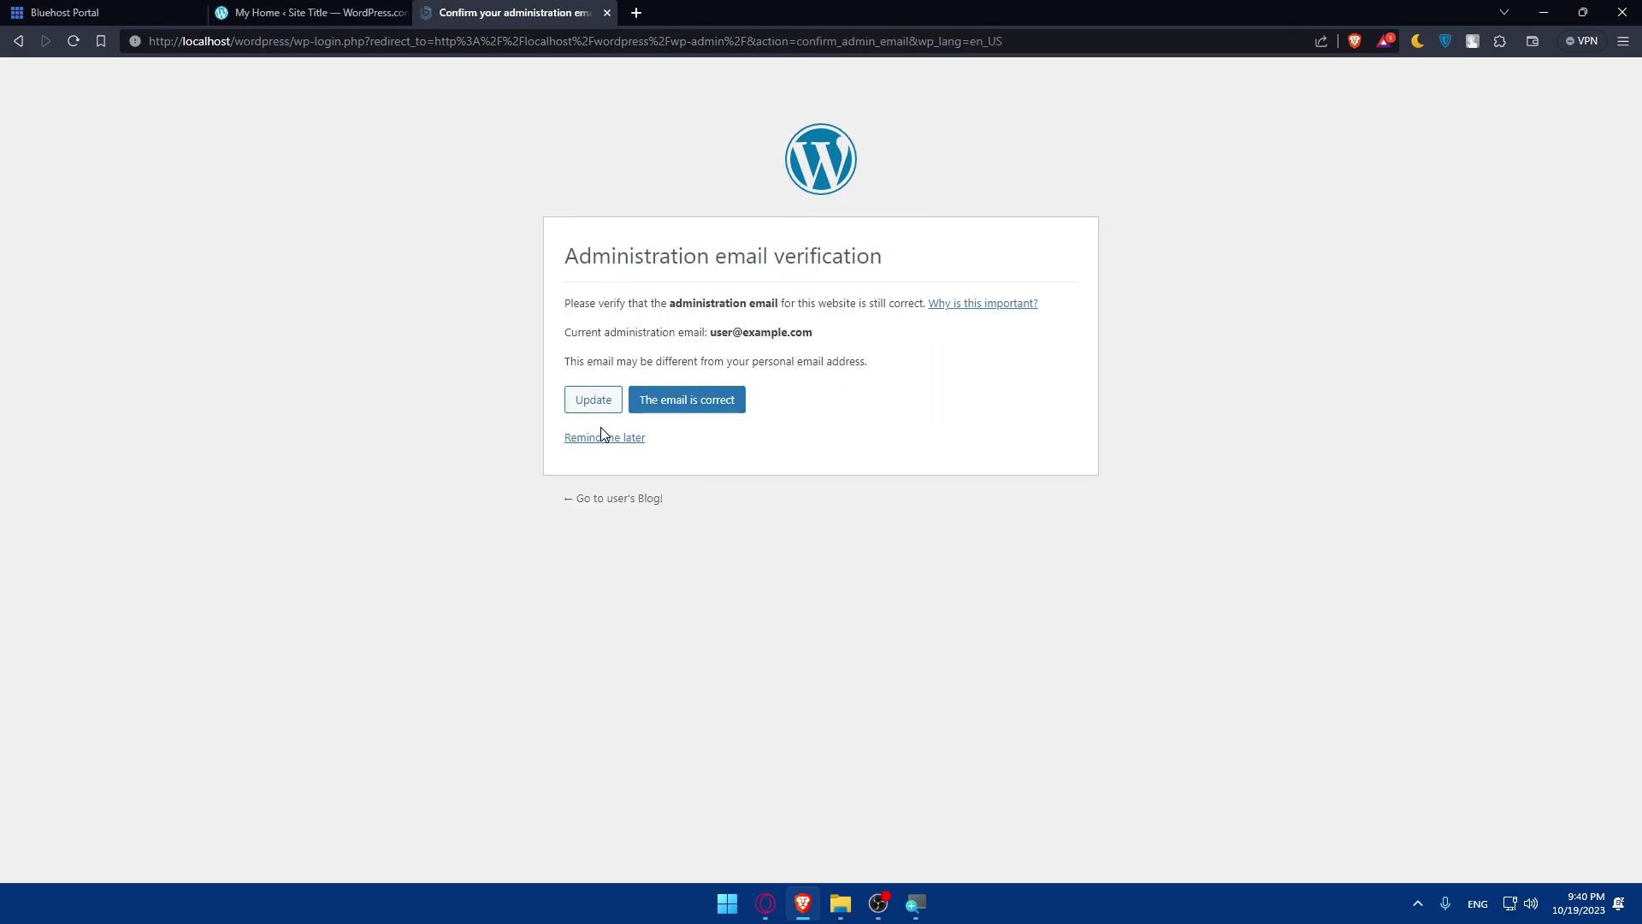
click(603, 437)
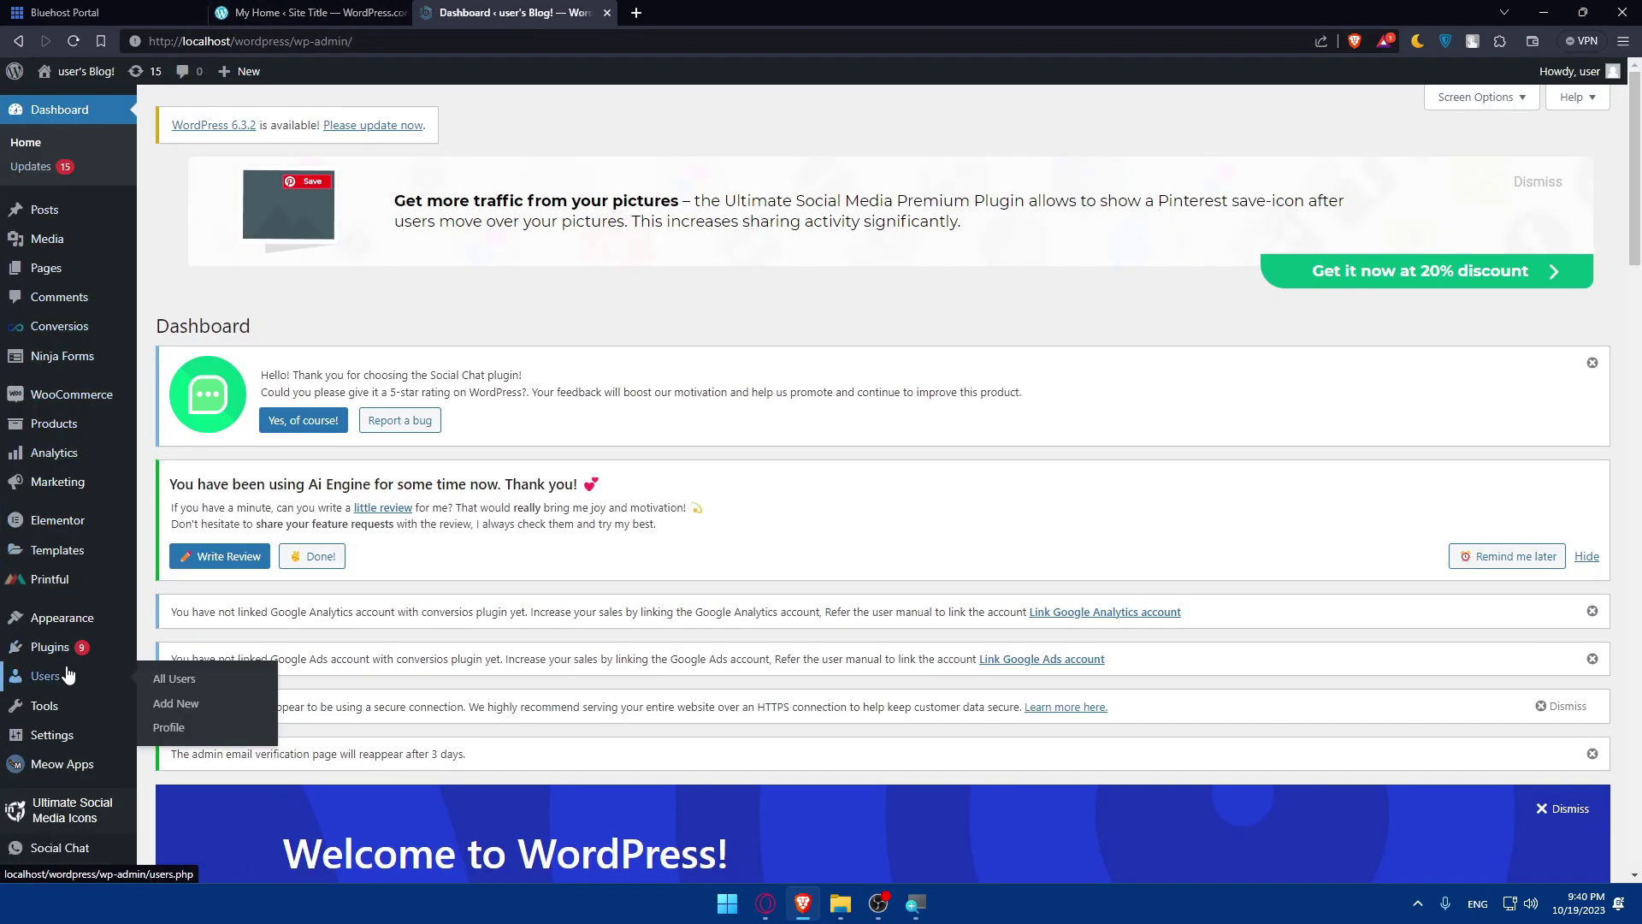
- Search the plugin directory for 'blu' under Plugins > Add New
mouse_move(58, 654)
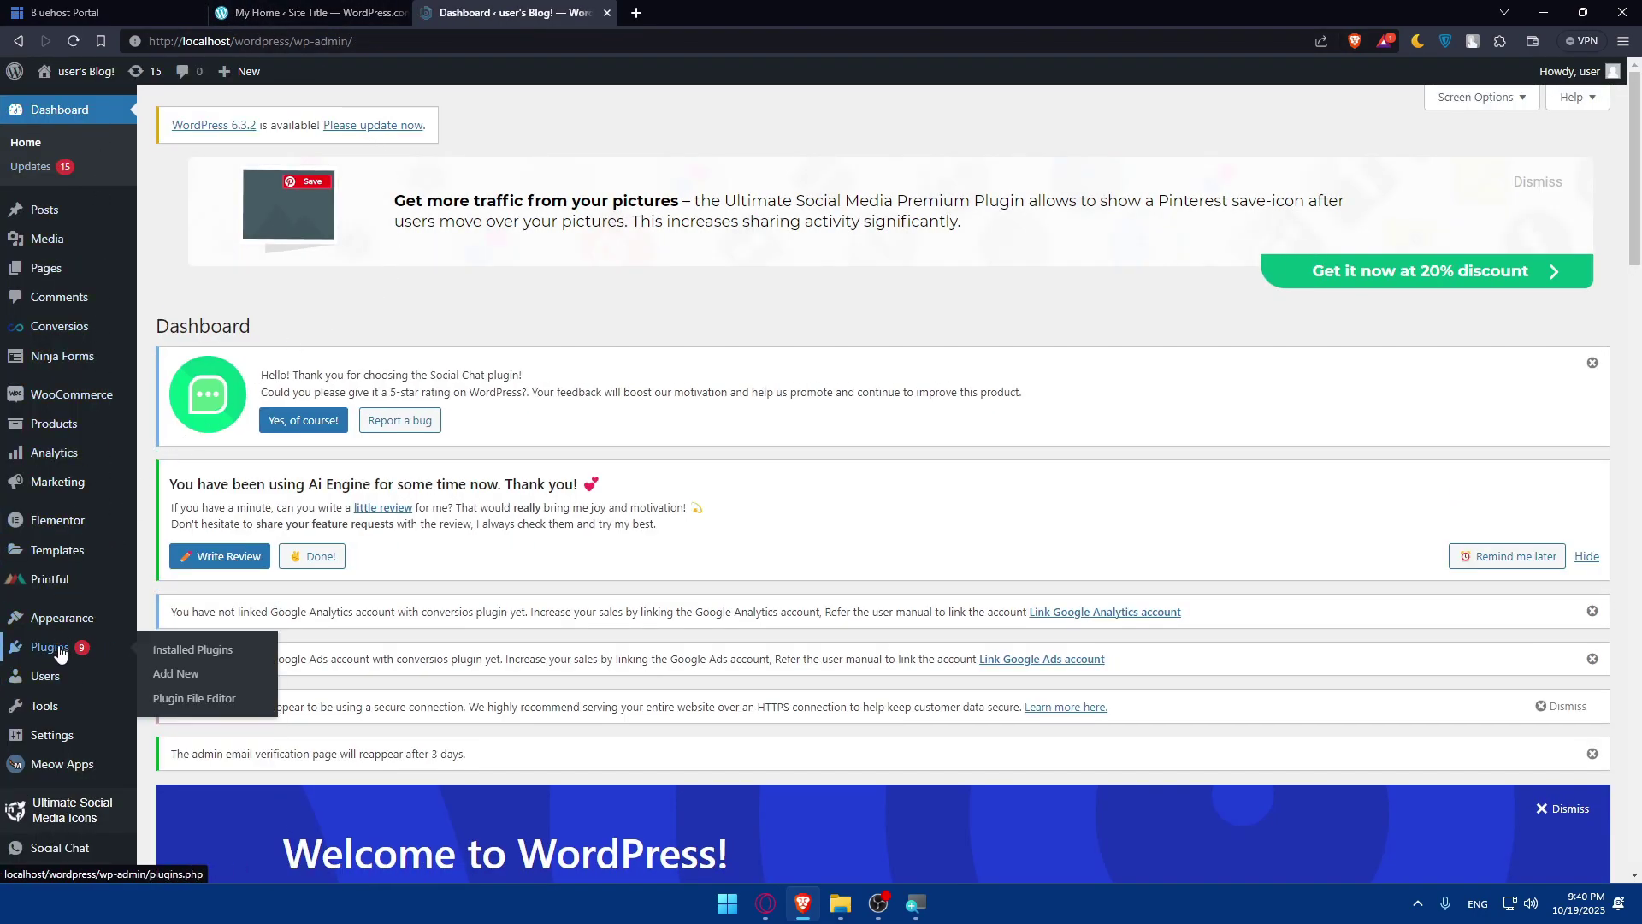
click(58, 655)
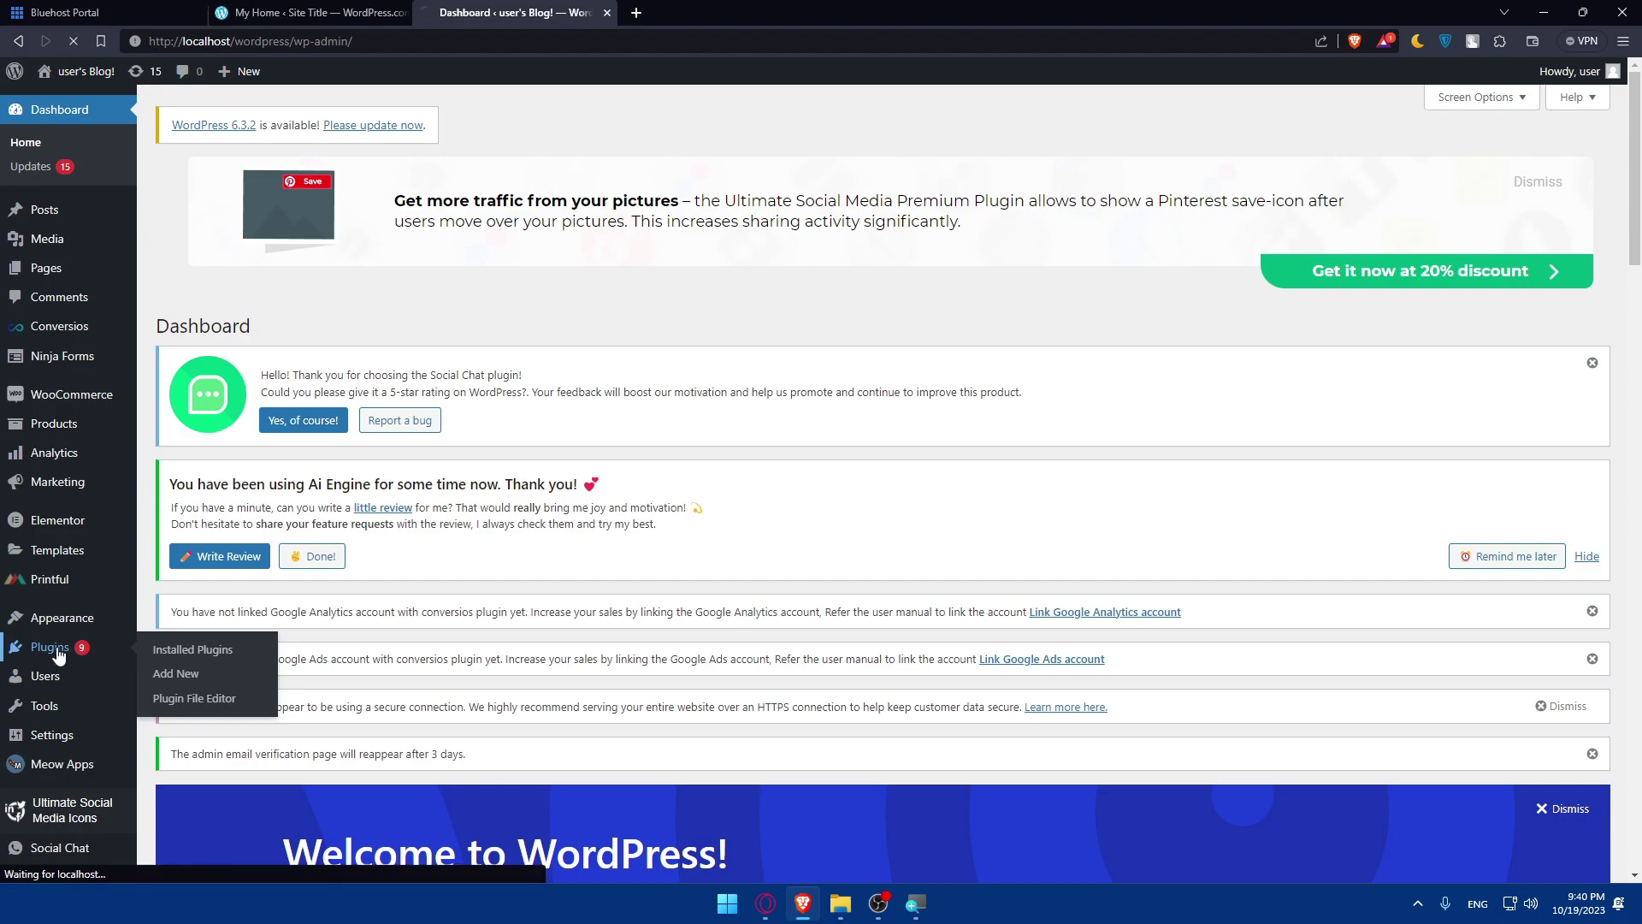
click(162, 674)
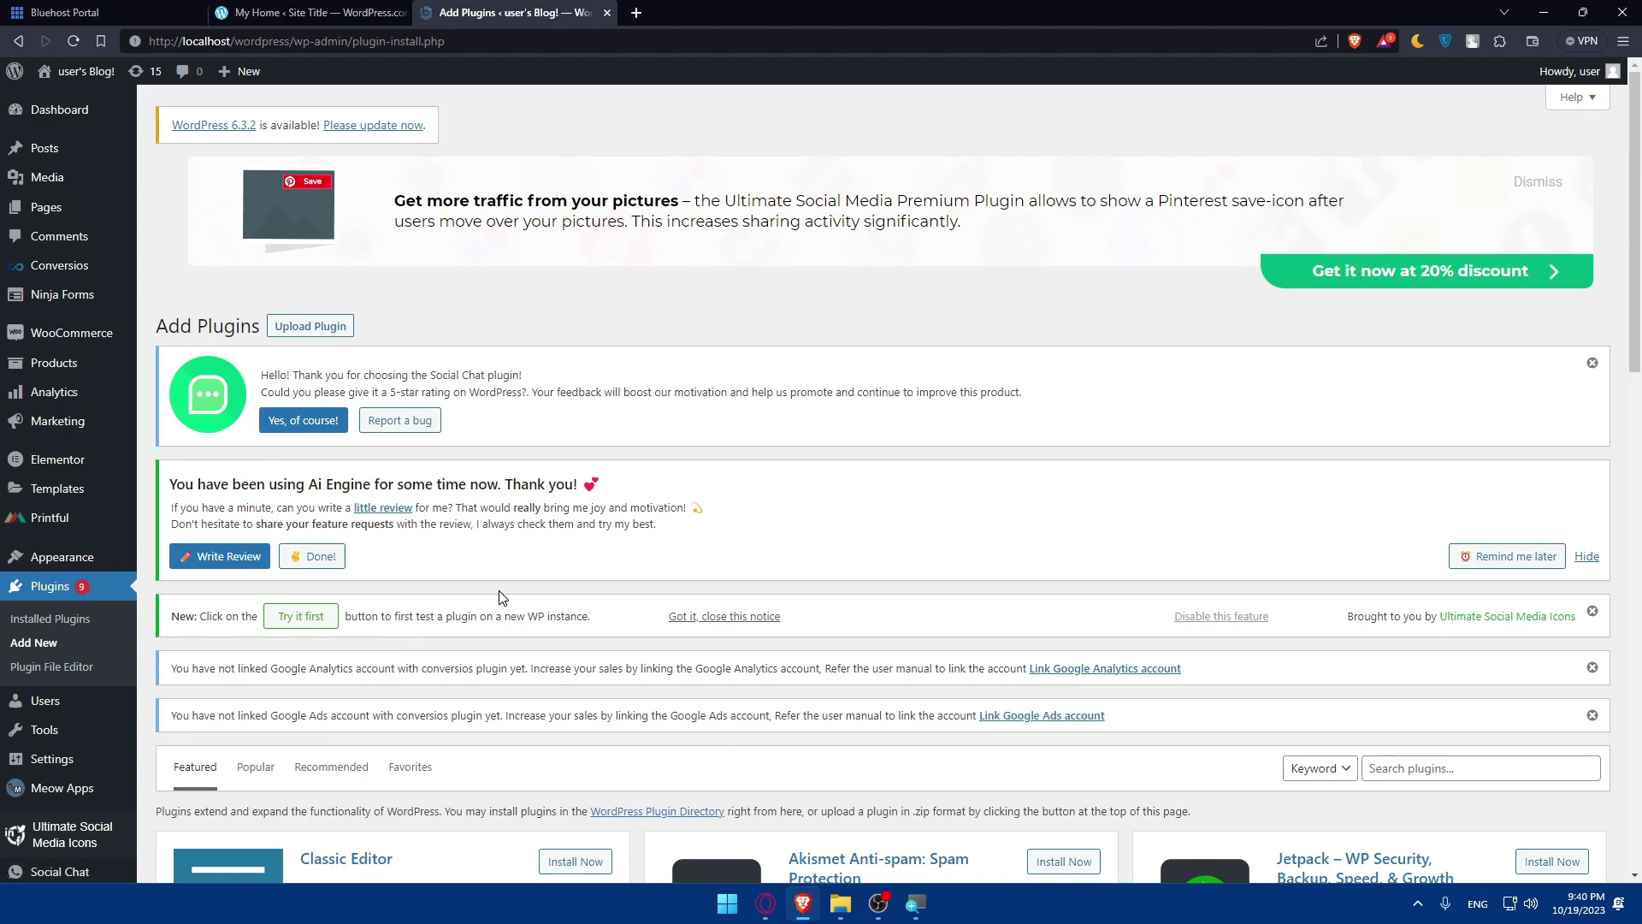
scroll(479, 603, down, 5)
click(1490, 333)
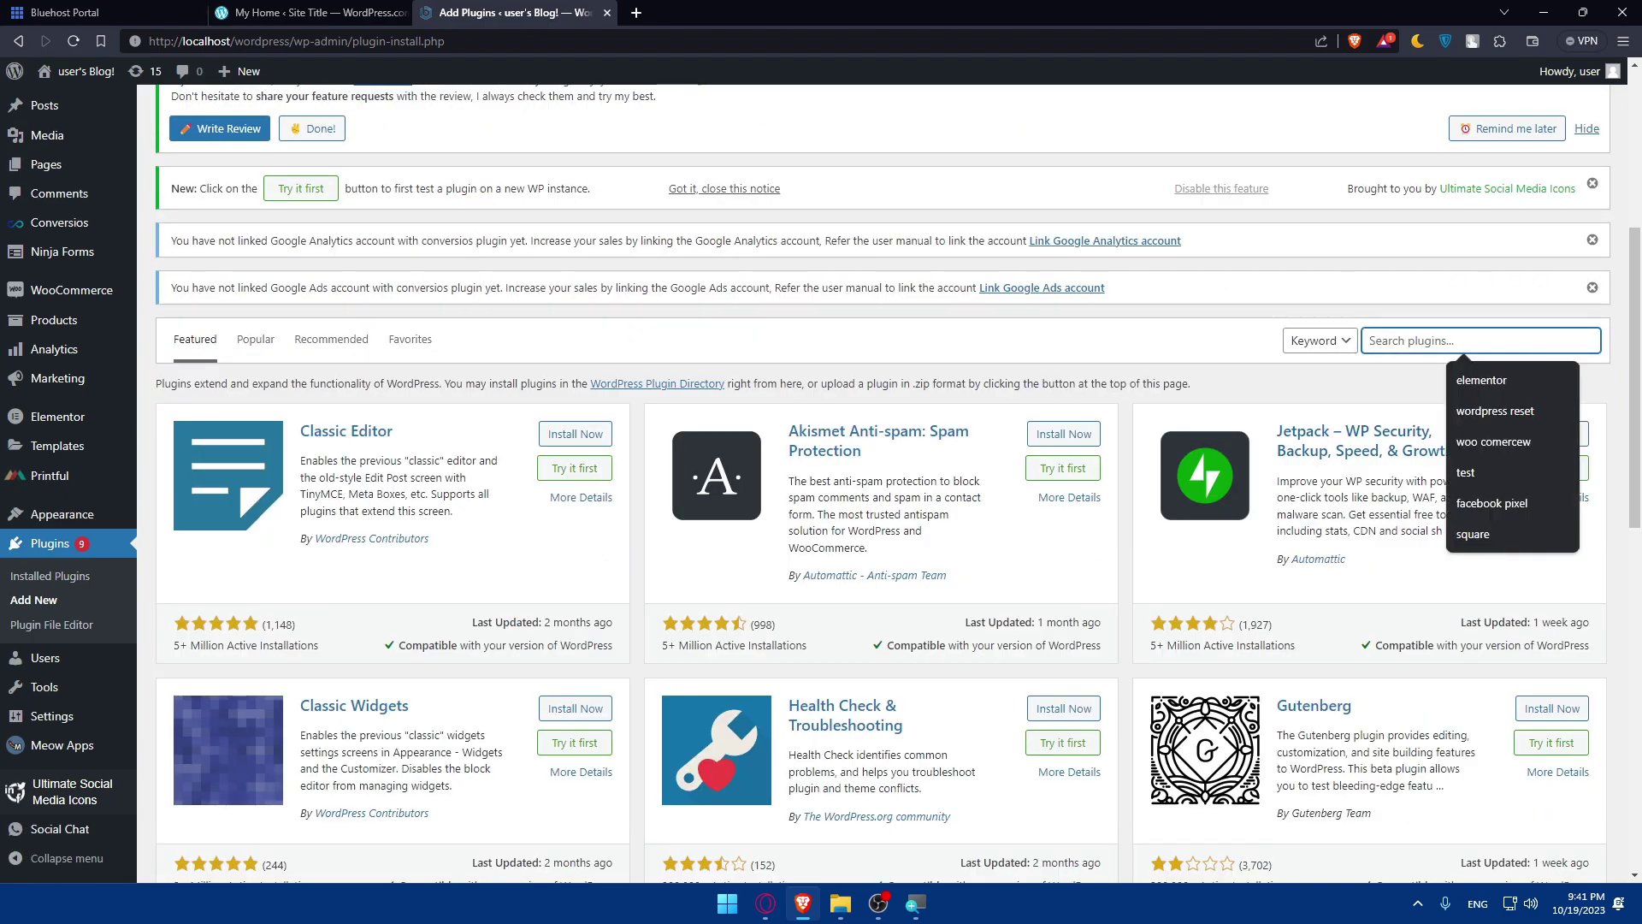
text(bluehost)
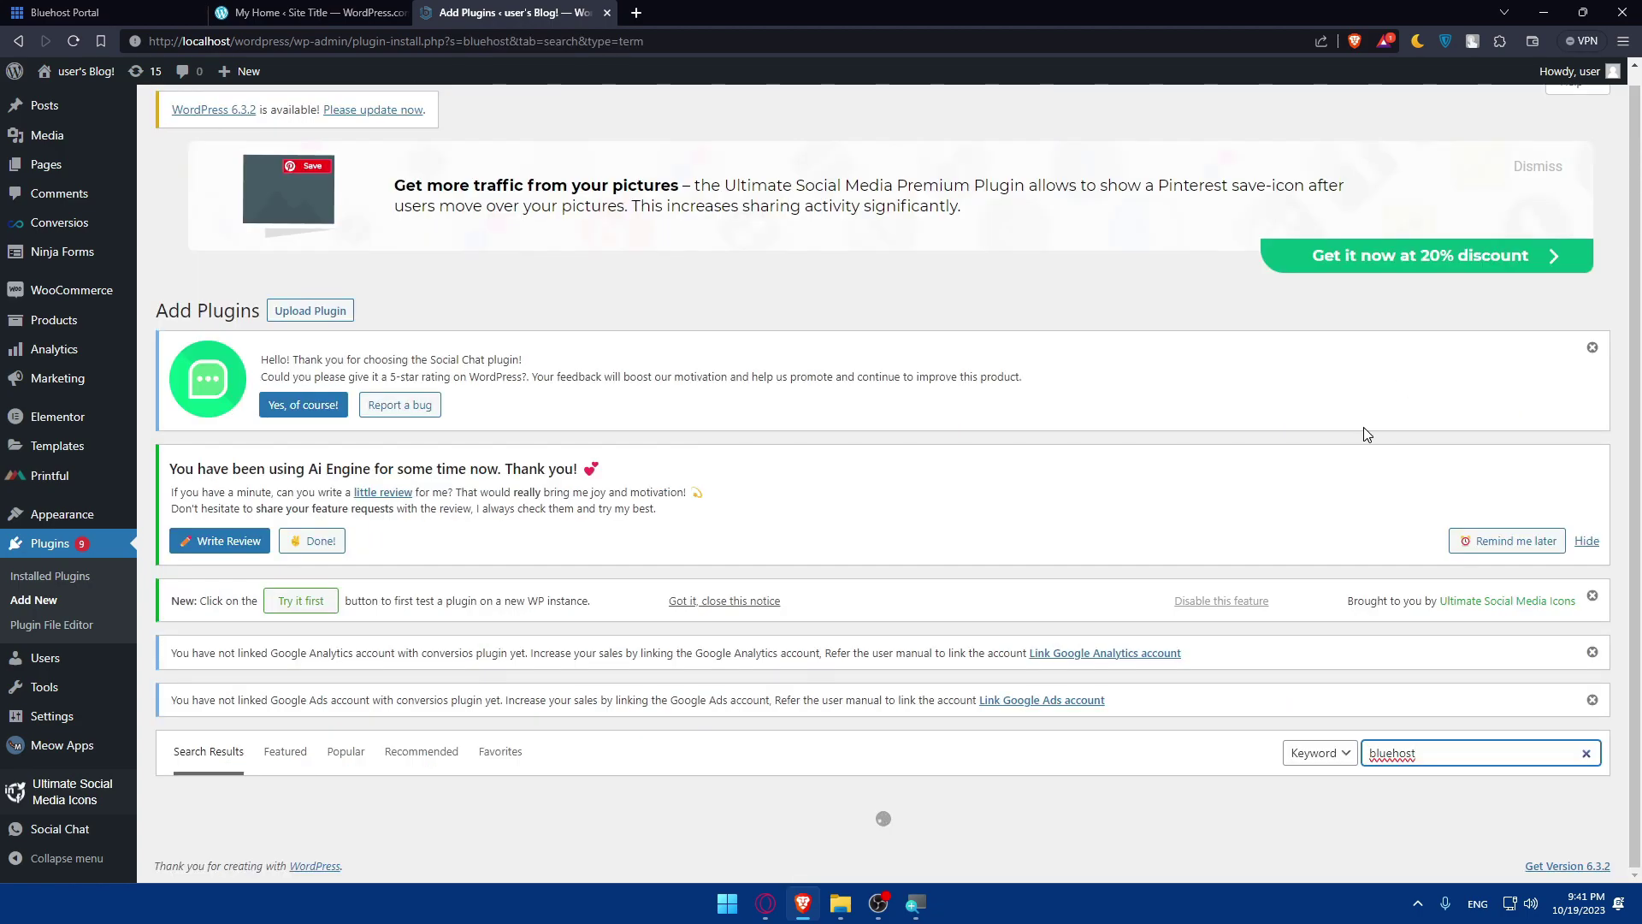
scroll(1112, 616, down, 6)
scroll(781, 603, up, 1)
scroll(781, 603, up, 2)
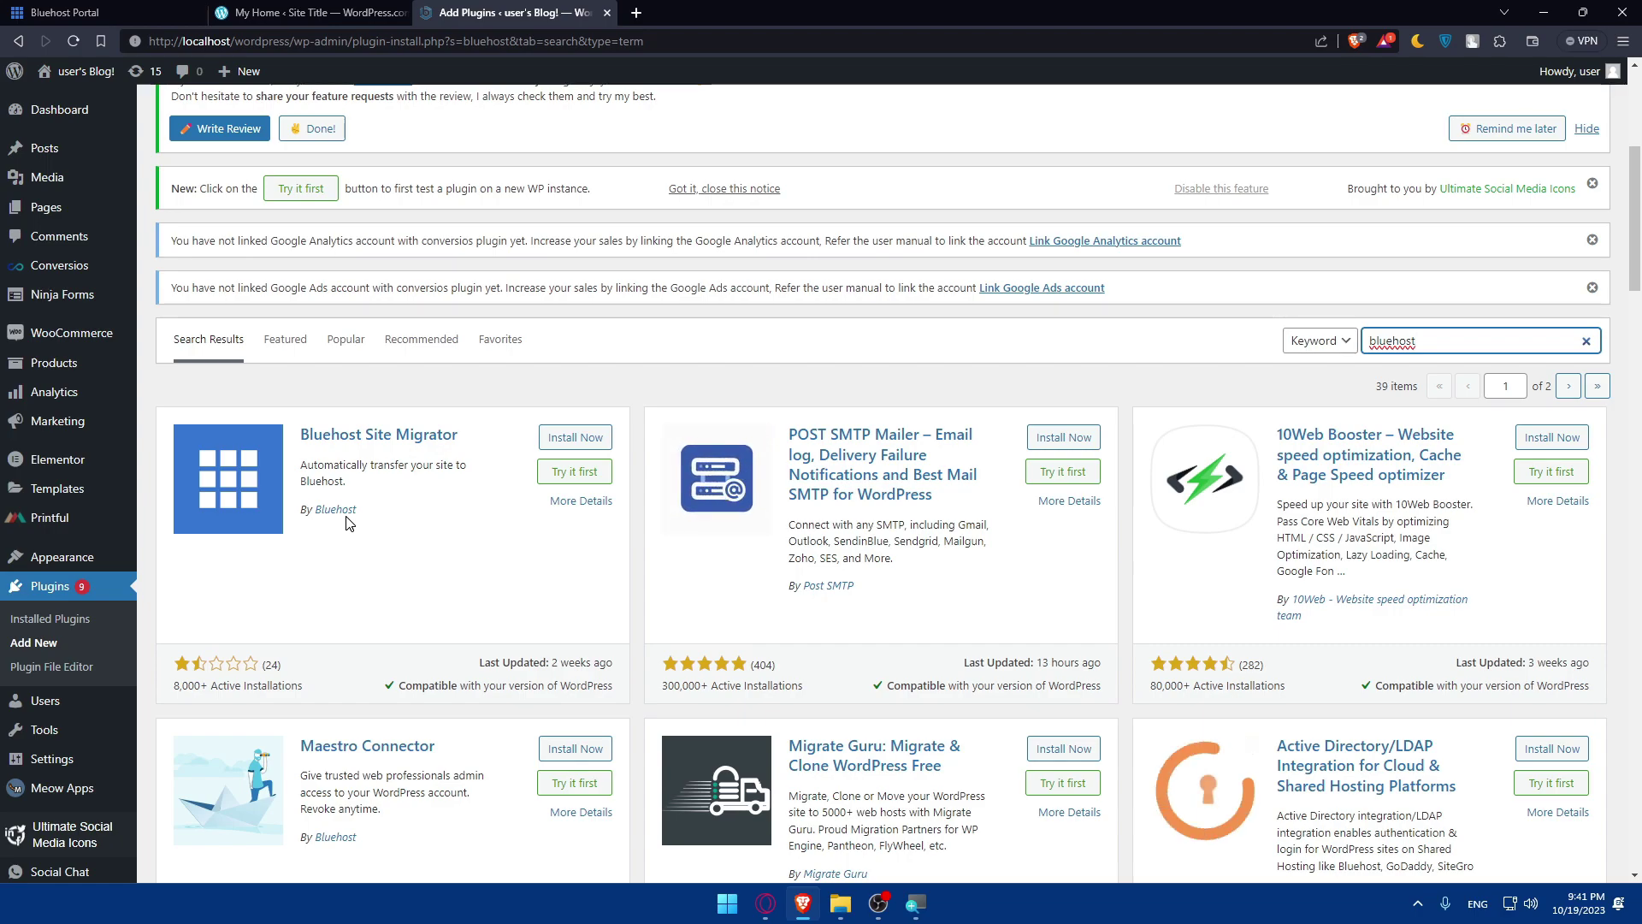
- Install and activate the Bluehost Site Migrator plugin
click(567, 438)
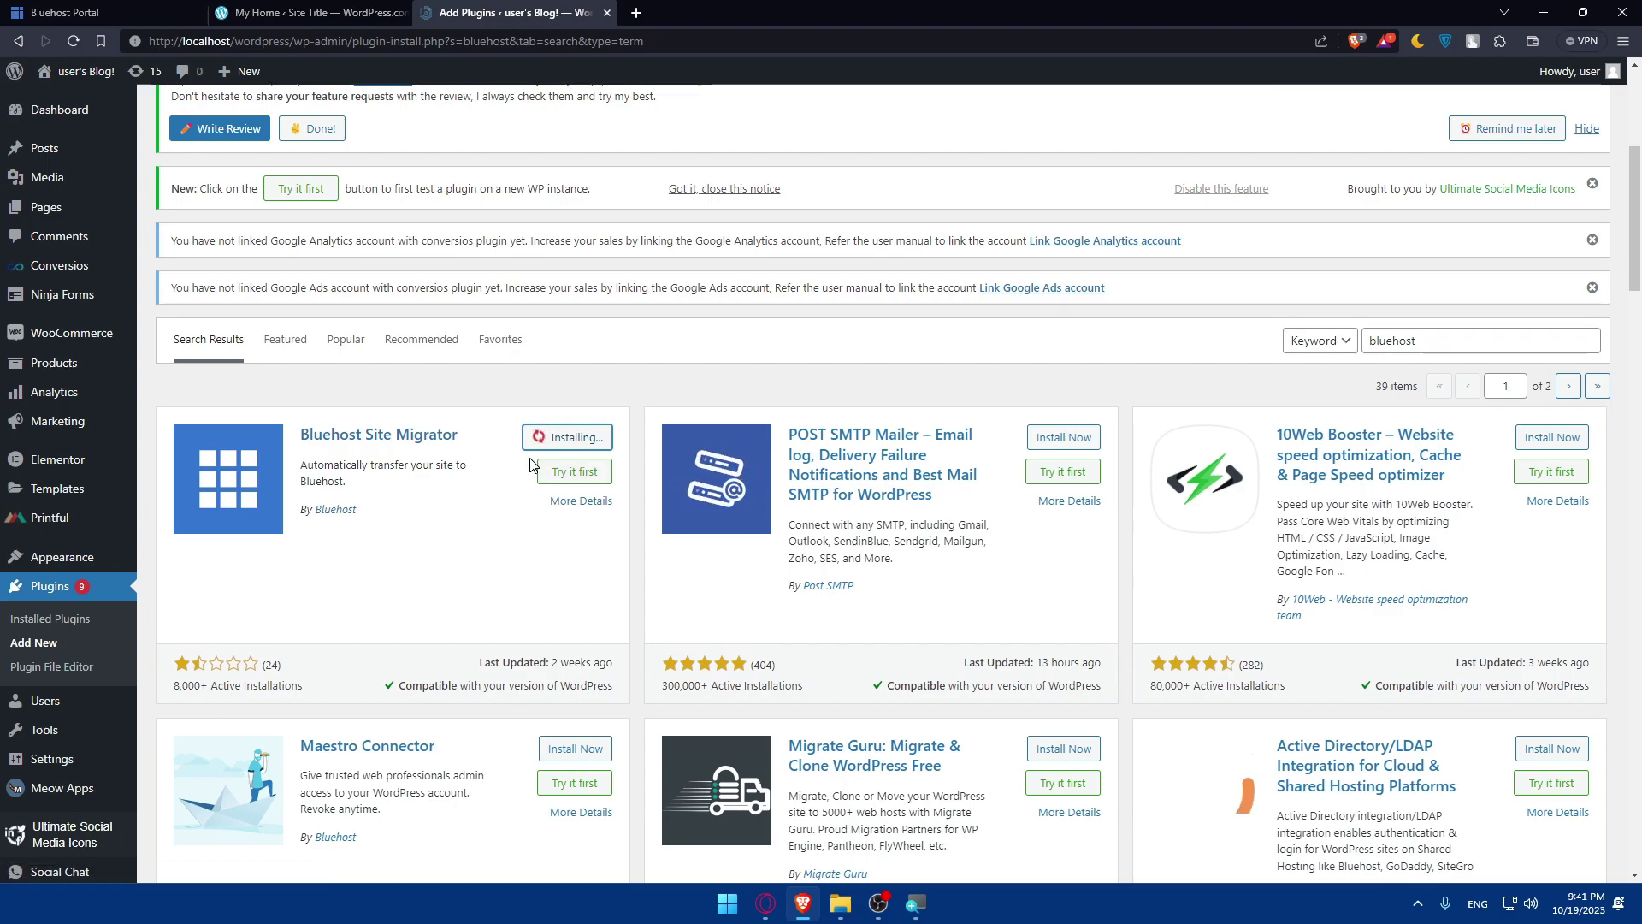
scroll(547, 513, down, 2)
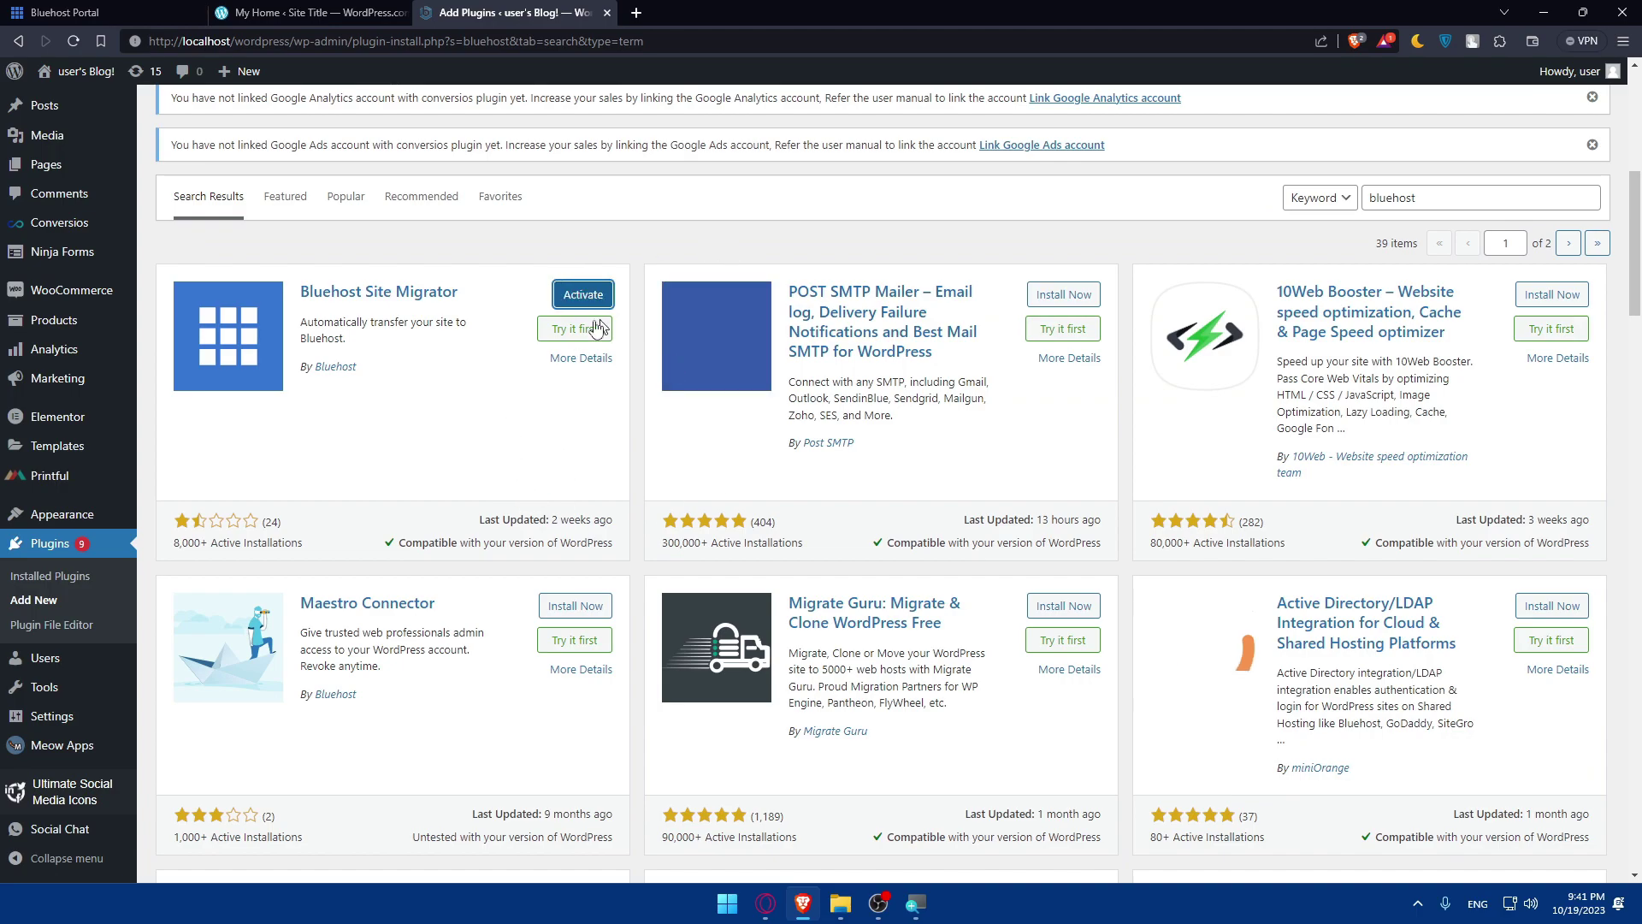
scroll(581, 342, down, 5)
scroll(581, 342, up, 5)
click(577, 294)
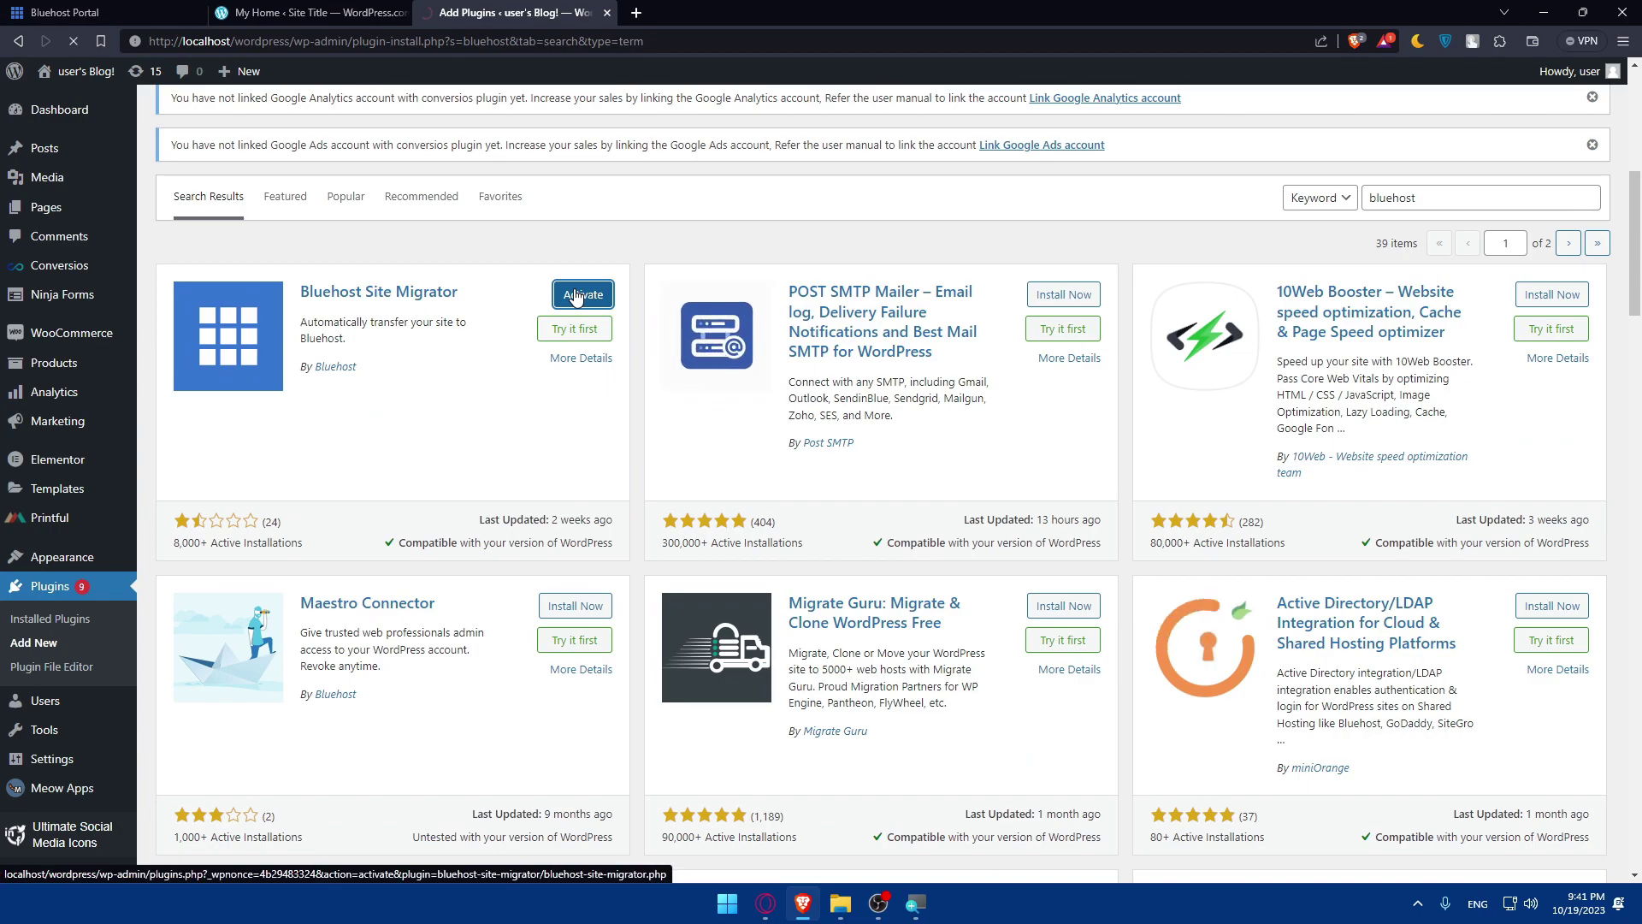
scroll(648, 382, down, 2)
scroll(648, 382, down, 7)
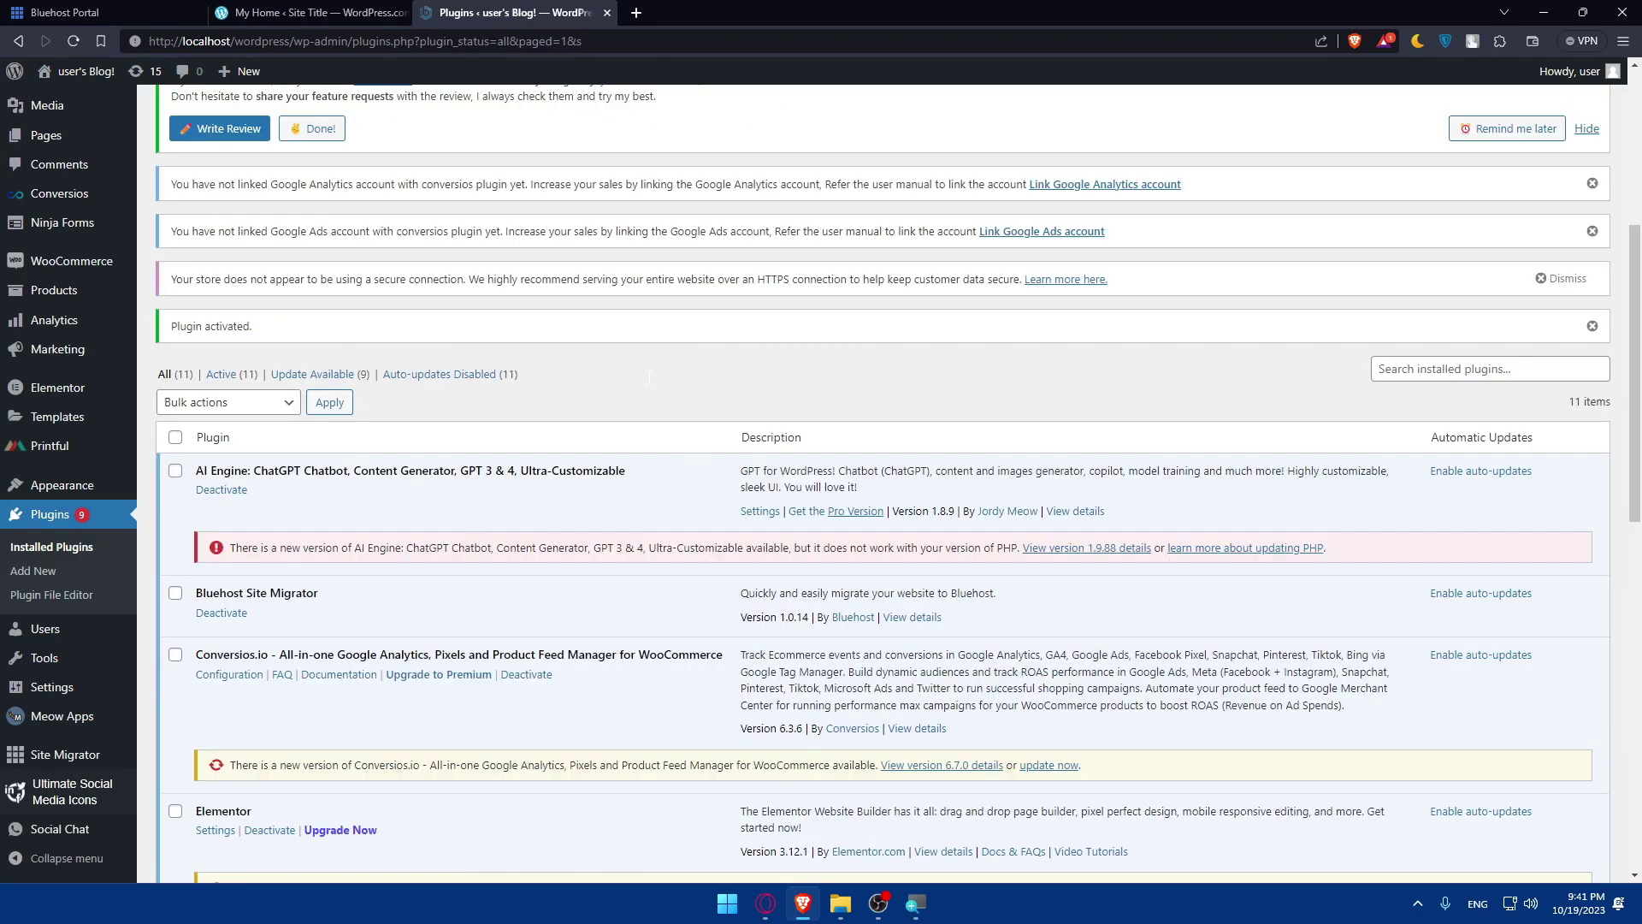
scroll(568, 424, up, 2)
scroll(519, 427, down, 2)
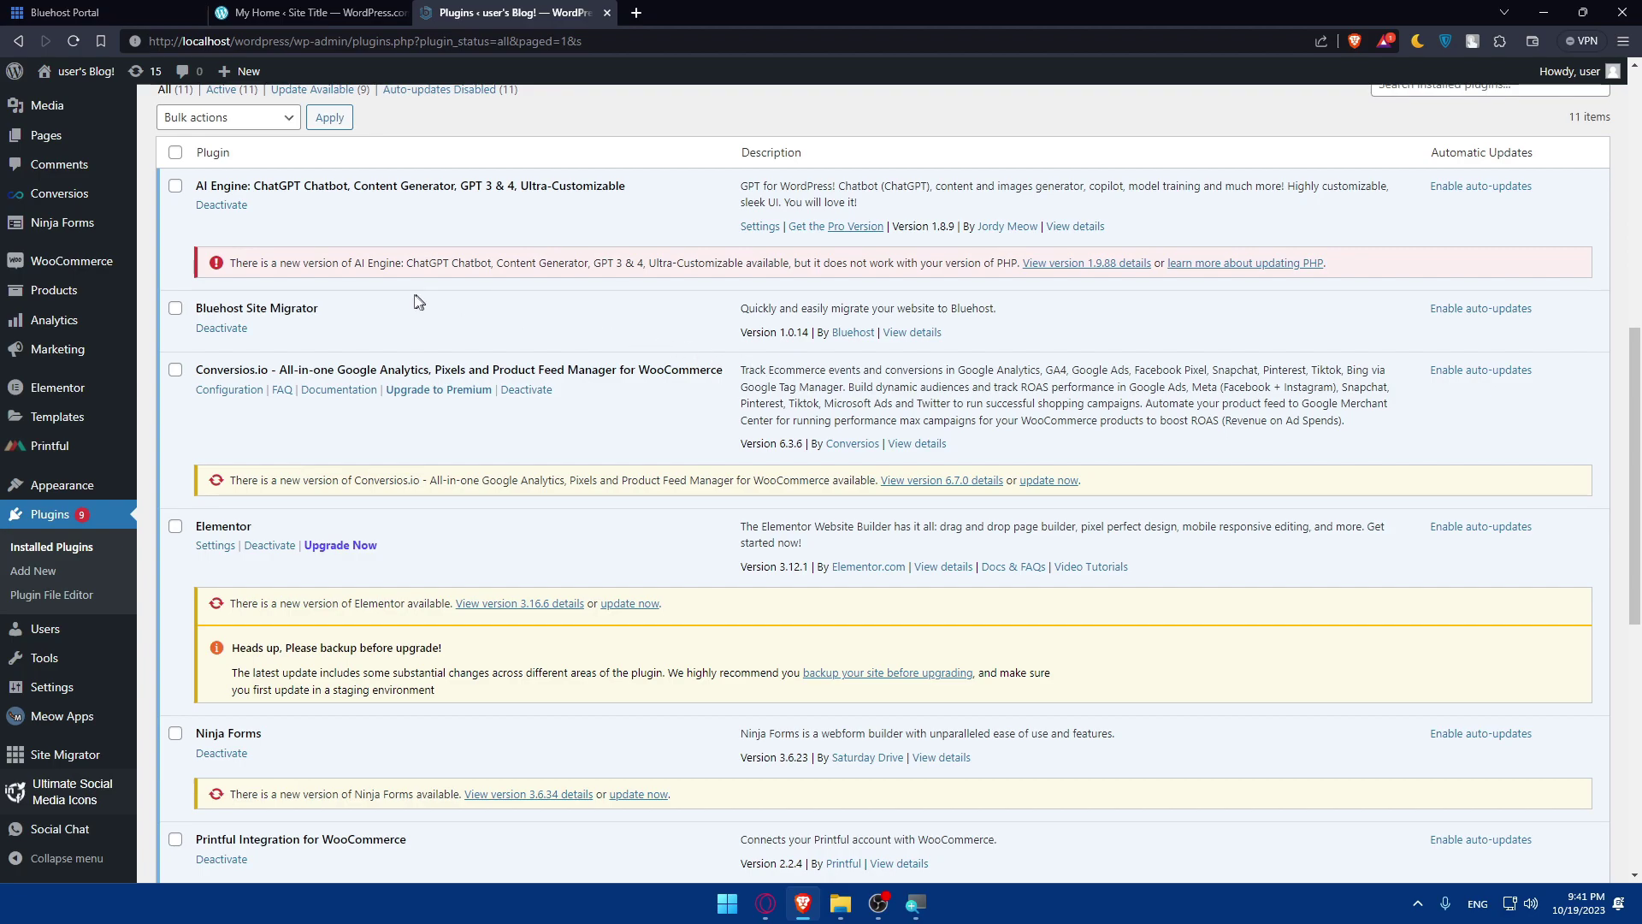
drag(416, 301, 198, 310)
drag(345, 309, 265, 310)
click(377, 326)
key(ctrl+Tab)
key(ctrl+shift+Tab)
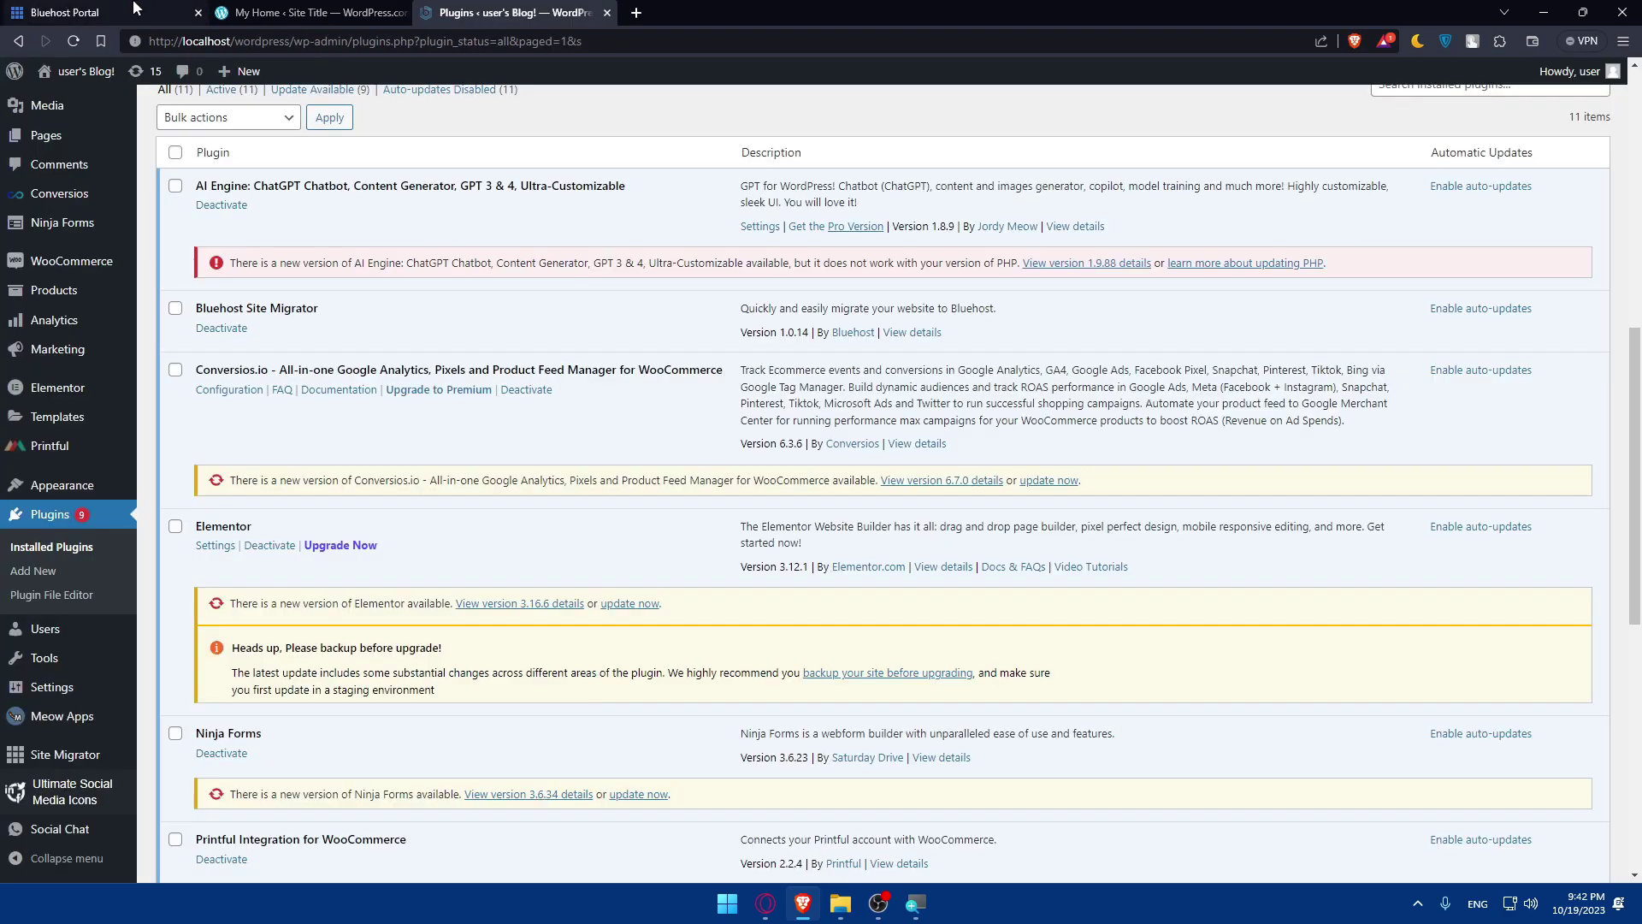
key(ctrl+Tab)
key(ctrl+shift+Tab)
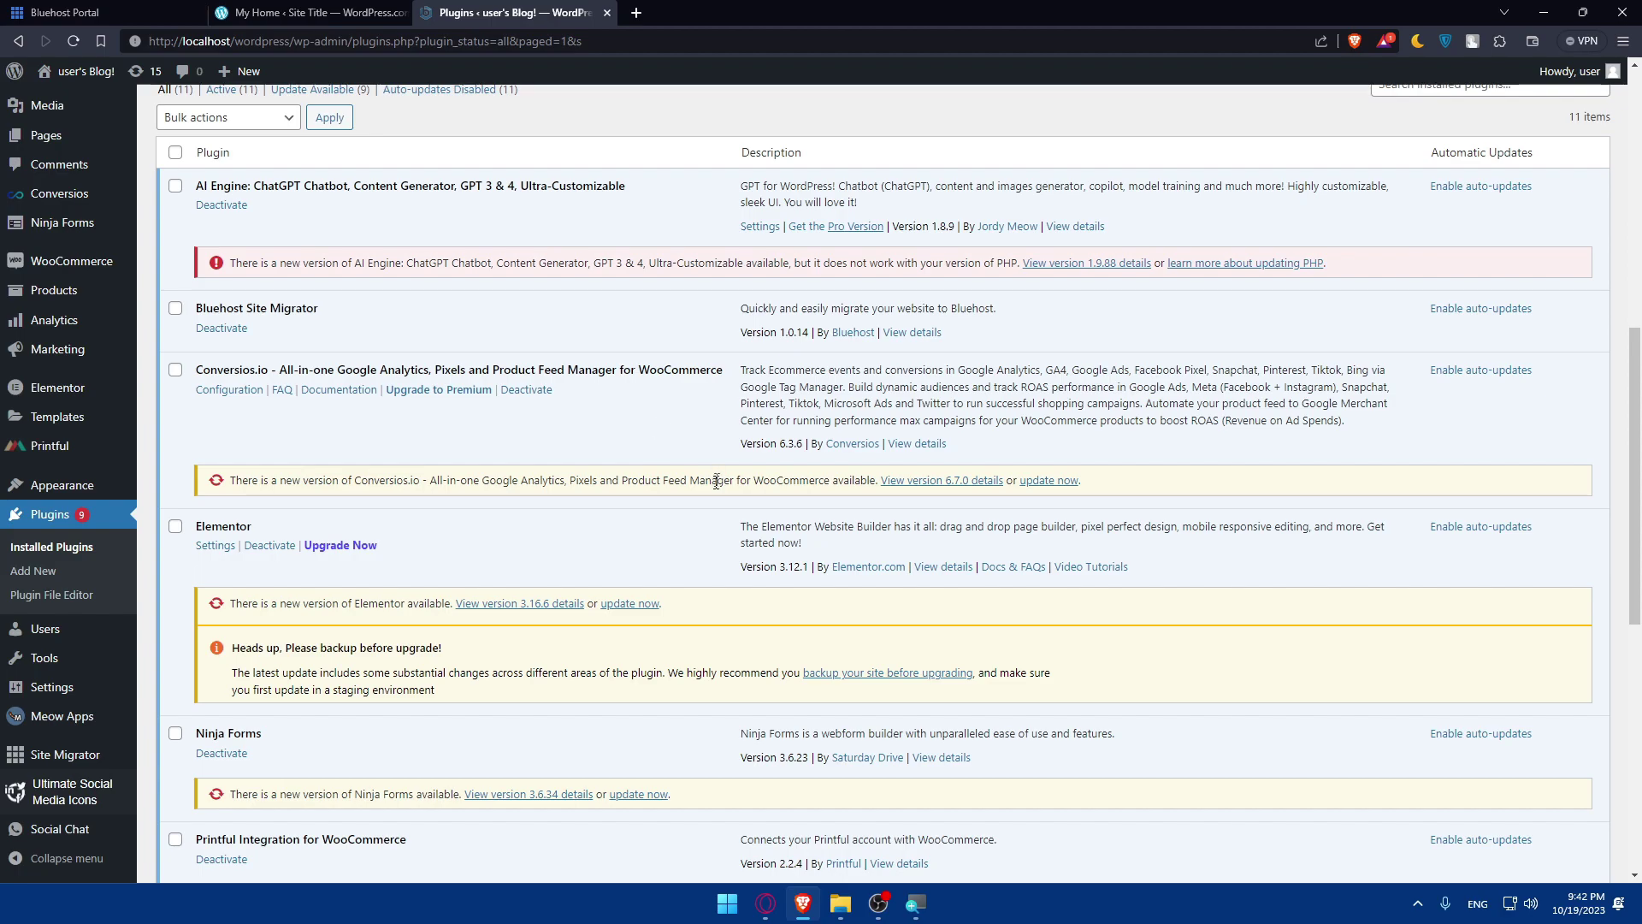
- Return to the Bluehost portal's My Domains page listing mromix01.website
click(152, 12)
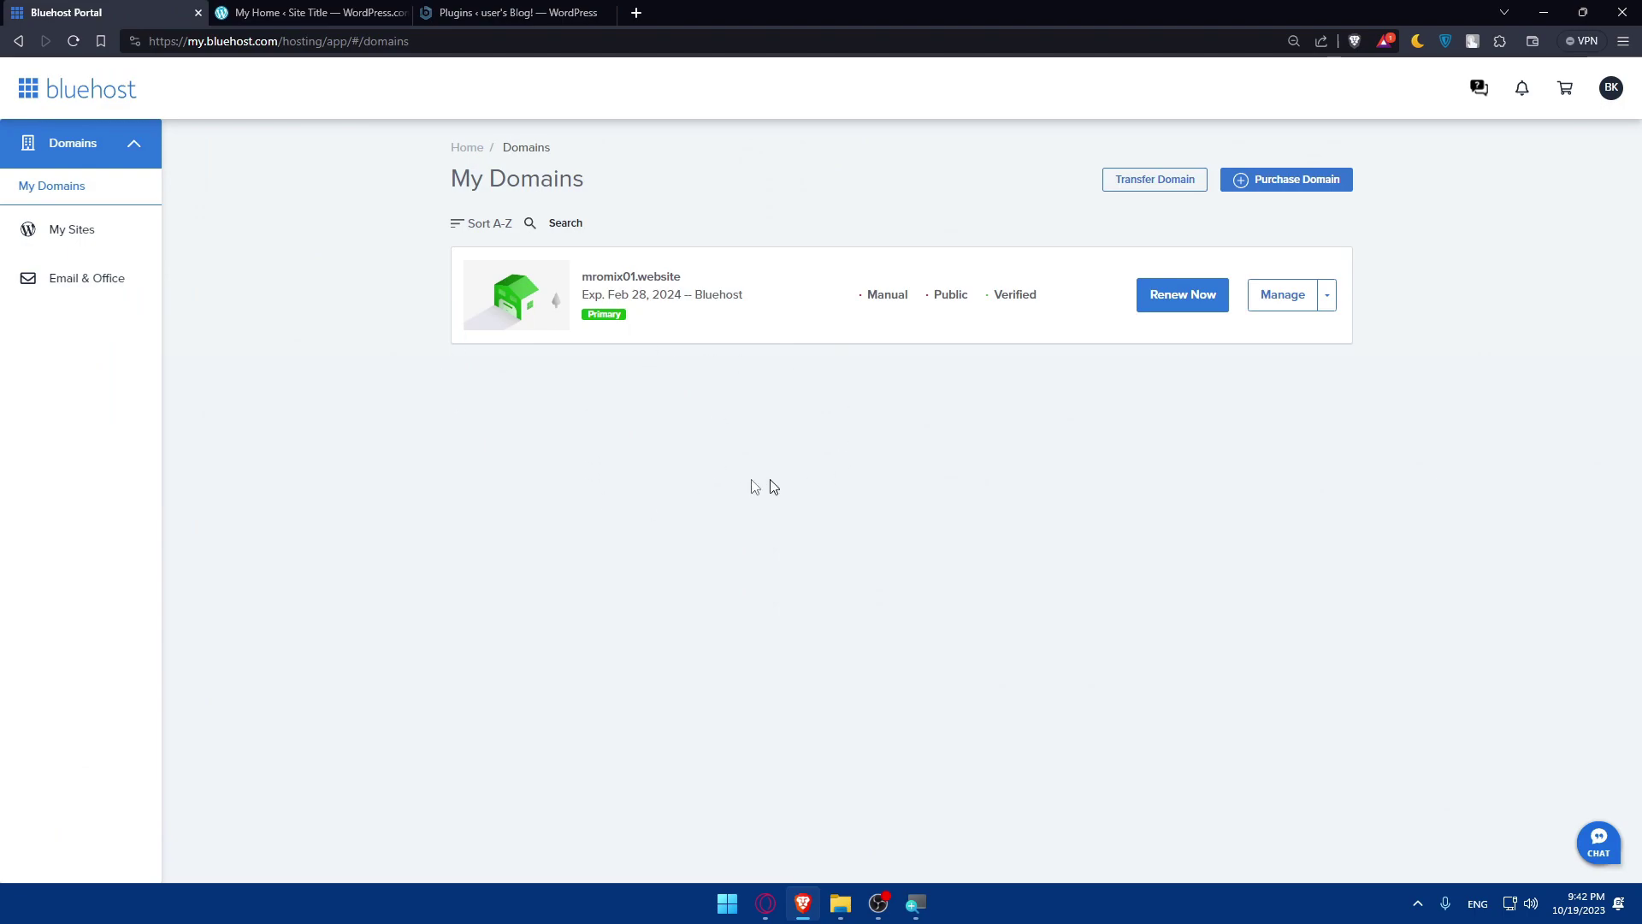